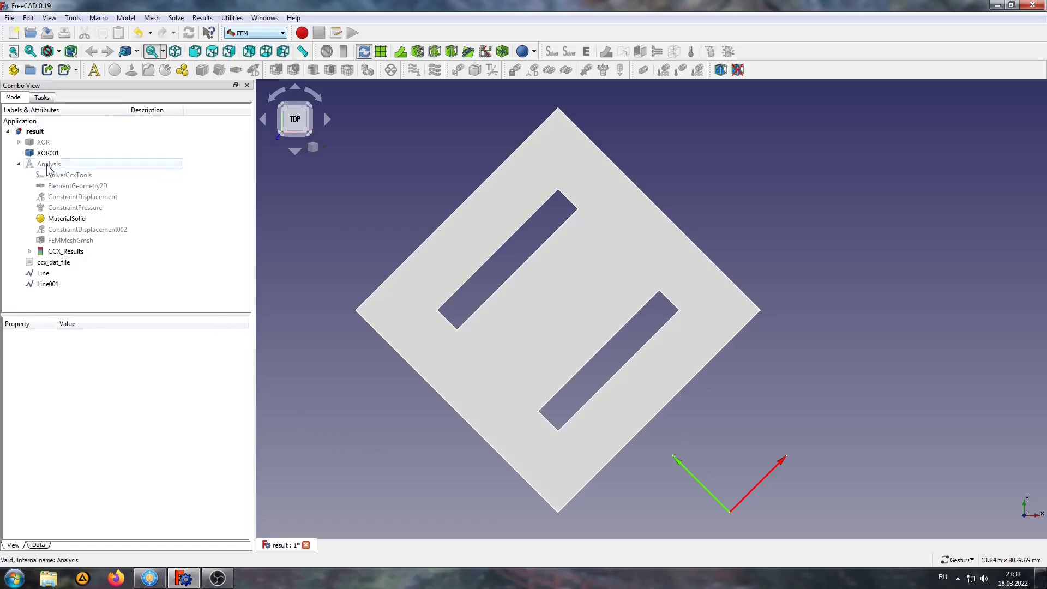
Select the XOR001 plate shape in the Model tree and hide it
{"action": "left_click", "coordinate": [62, 260]}
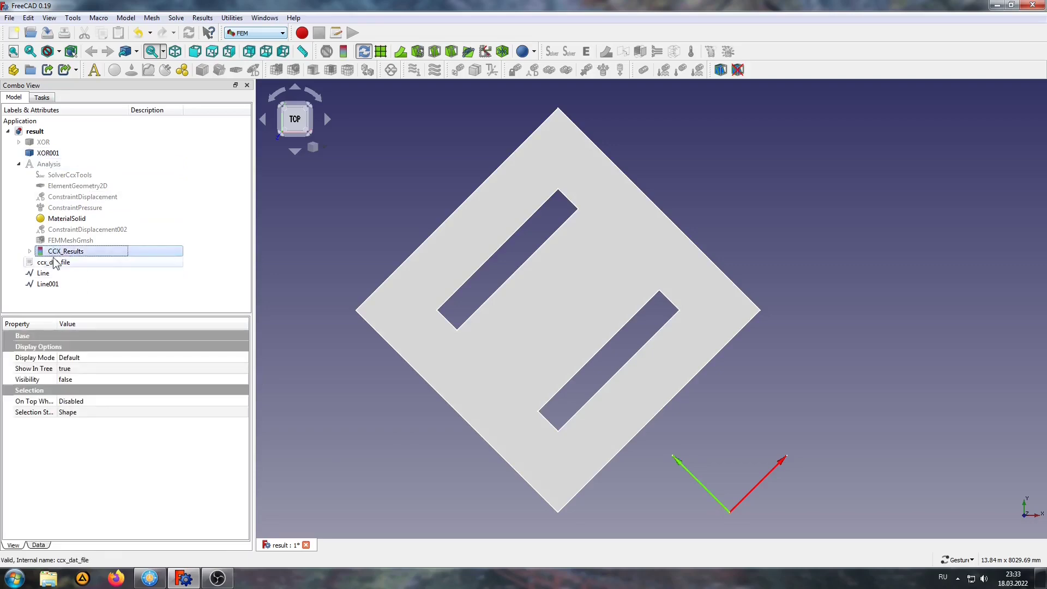
{"action": "key", "text": "Up"}
{"action": "key", "text": "Up"}
{"action": "key", "text": "Up"}
{"action": "key", "text": "space"}
Open CCX_Results and preview the displacement magnitude, X, Y and Z plots
{"action": "double_click", "coordinate": [63, 252]}
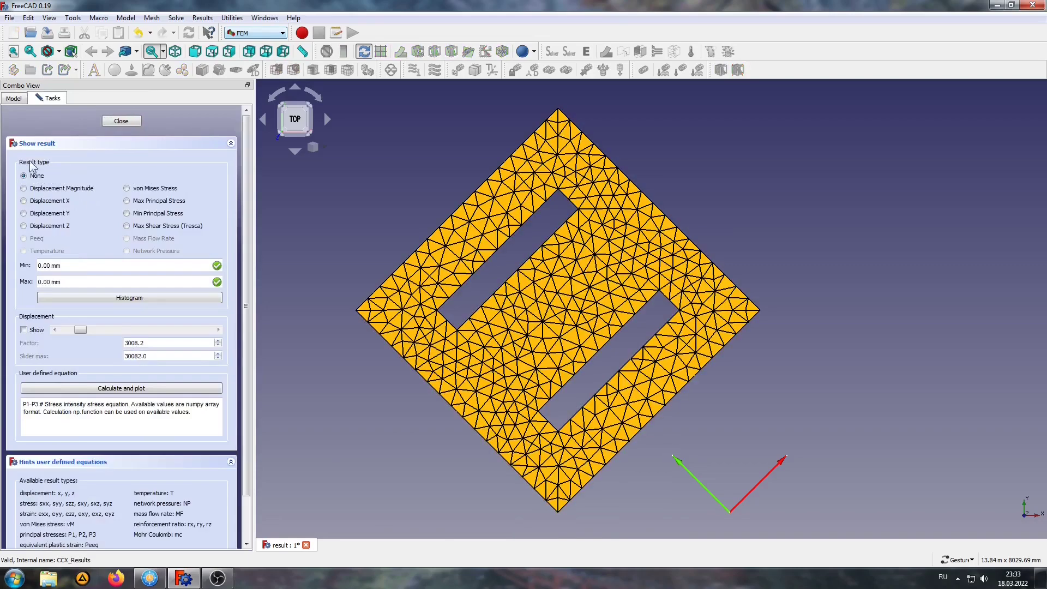
{"action": "left_click", "coordinate": [34, 188]}
{"action": "left_click", "coordinate": [40, 201]}
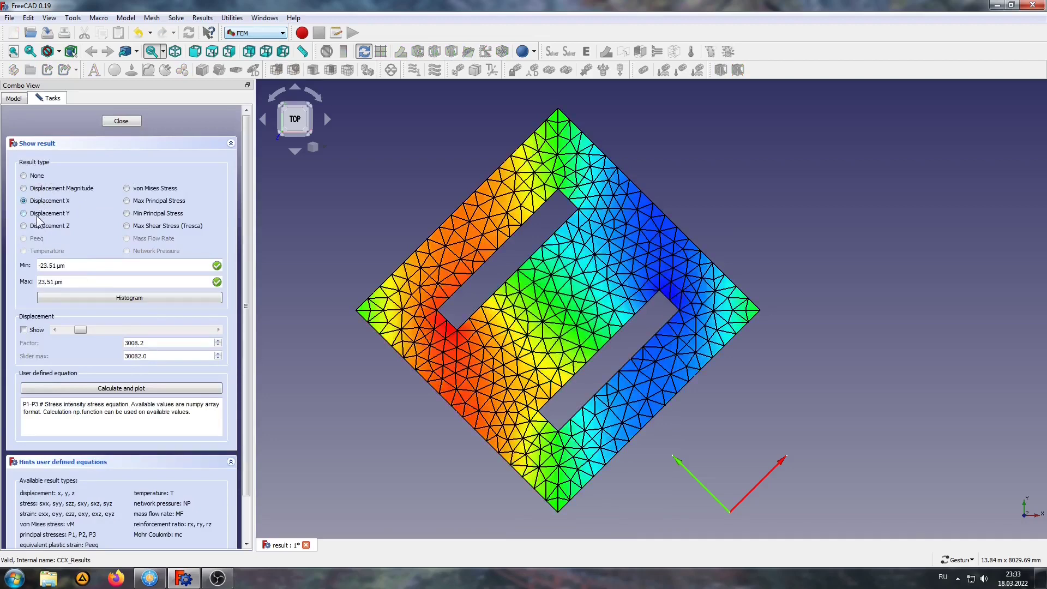
{"action": "left_click", "coordinate": [39, 214]}
{"action": "left_click", "coordinate": [39, 226]}
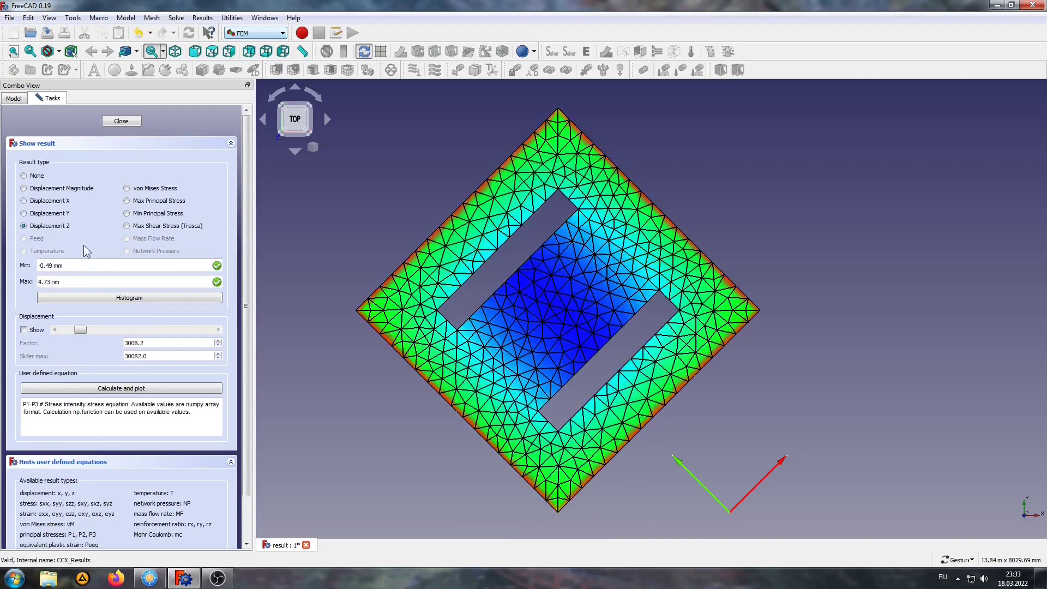
Cycle through von Mises, Max and Min Principal stress, ending on Max Shear Stress (Tresca)
{"action": "left_click", "coordinate": [139, 189]}
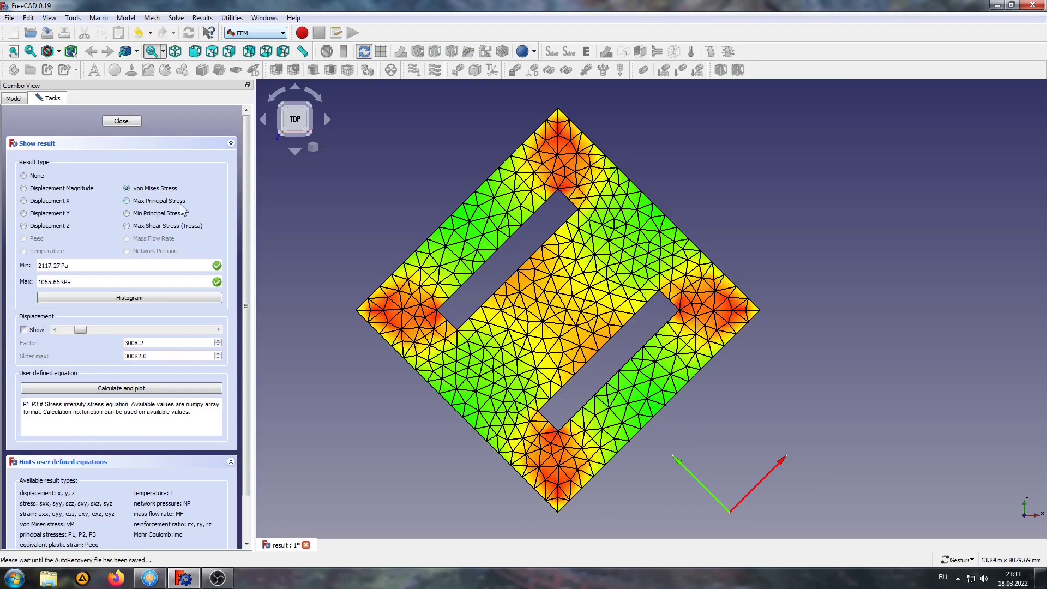
{"action": "left_click", "coordinate": [126, 201]}
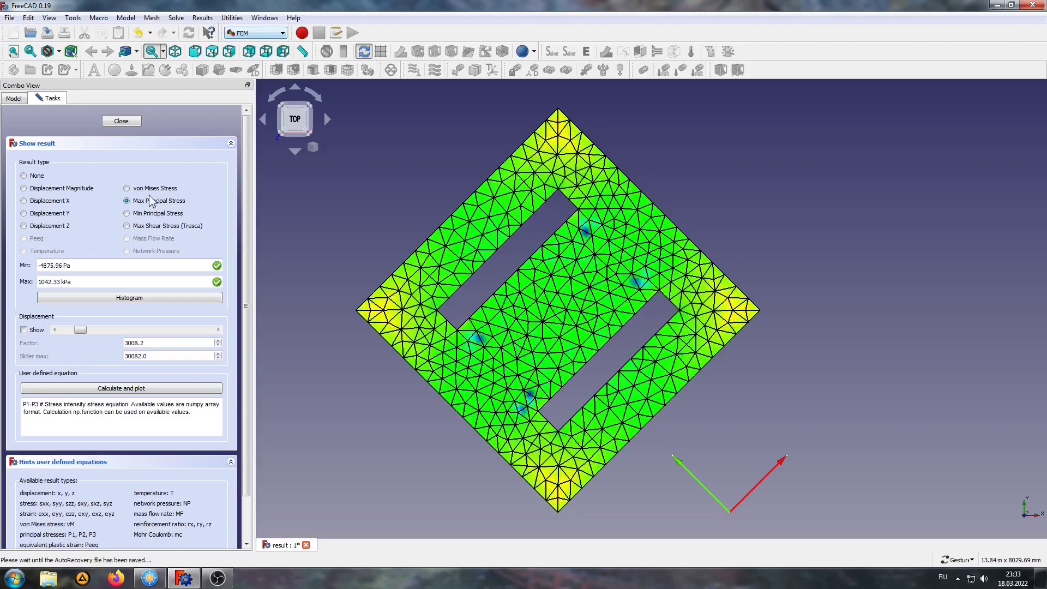
{"action": "mouse_move", "coordinate": [417, 297]}
{"action": "left_mouse_down"}
{"action": "mouse_move", "coordinate": [417, 319]}
{"action": "mouse_move", "coordinate": [547, 308]}
{"action": "mouse_move", "coordinate": [365, 301]}
{"action": "left_mouse_up"}
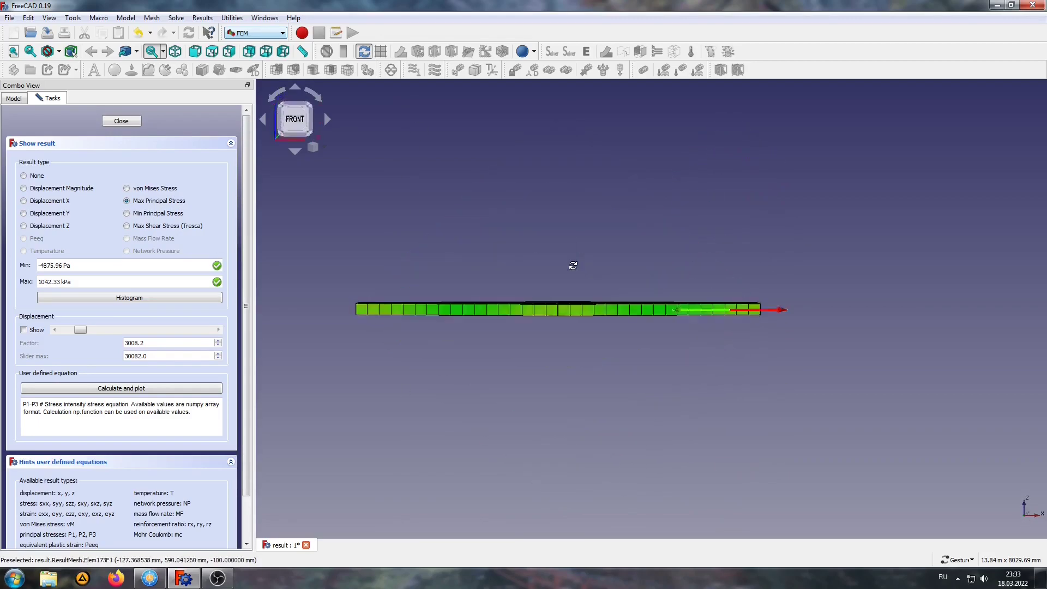
{"action": "left_click", "coordinate": [126, 213]}
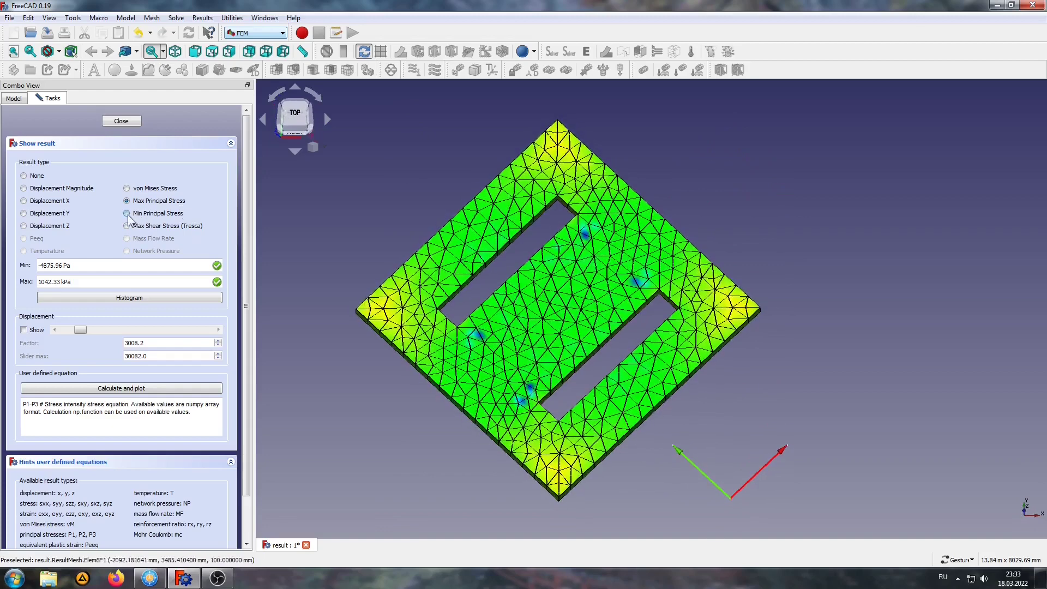
{"action": "key", "text": "2"}
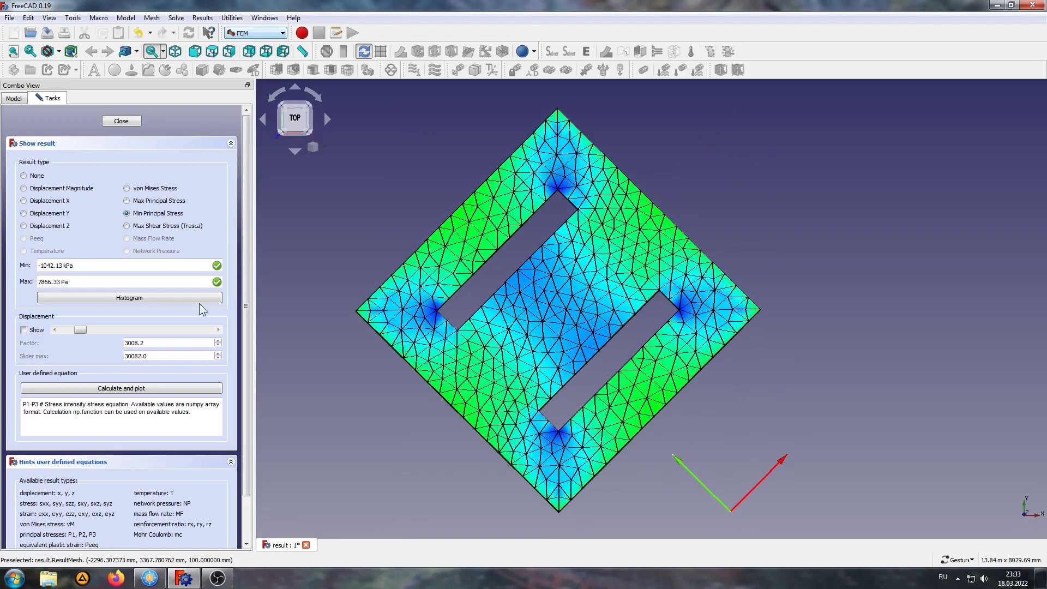
{"action": "left_click", "coordinate": [127, 225]}
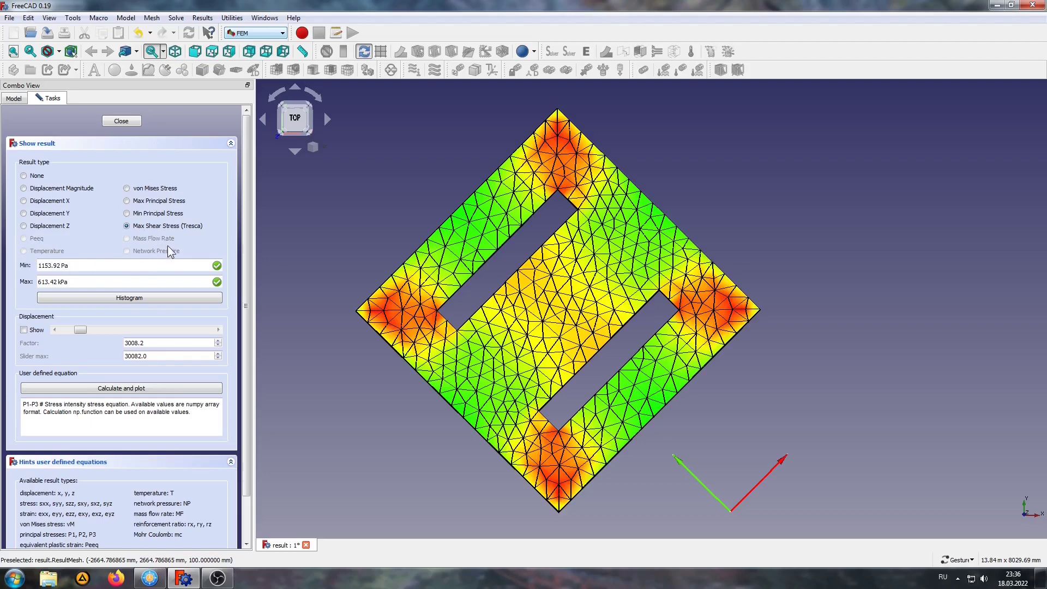
Compare the Displacement X and Y plots, ending on the Max Principal Stress plot
{"action": "left_click", "coordinate": [50, 201]}
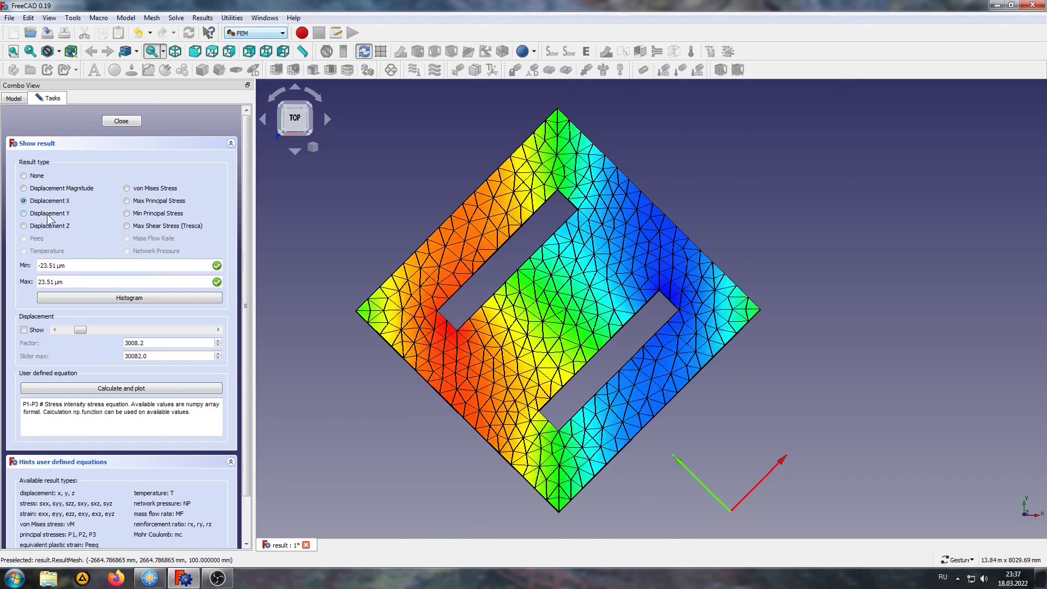
{"action": "left_click", "coordinate": [48, 216]}
{"action": "left_click", "coordinate": [139, 203]}
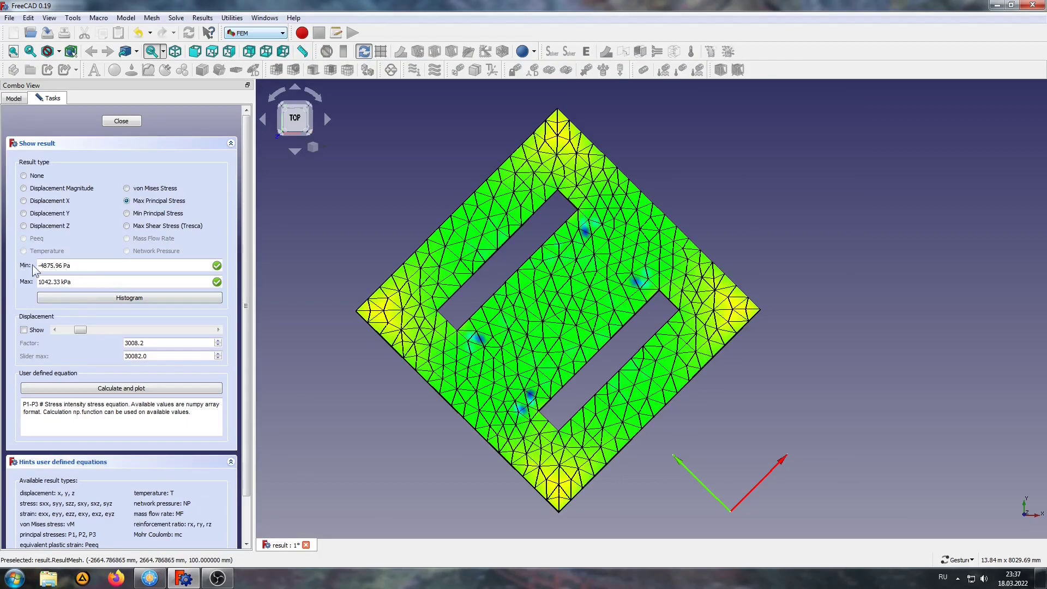
{"action": "left_click", "coordinate": [58, 214]}
{"action": "left_click", "coordinate": [142, 200]}
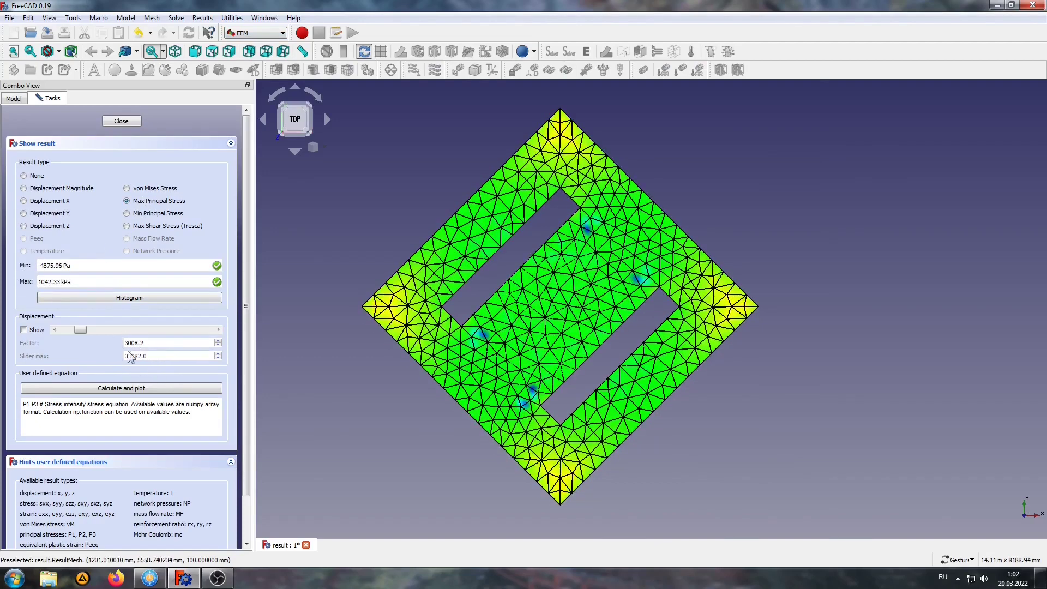
{"action": "left_click", "coordinate": [23, 329]}
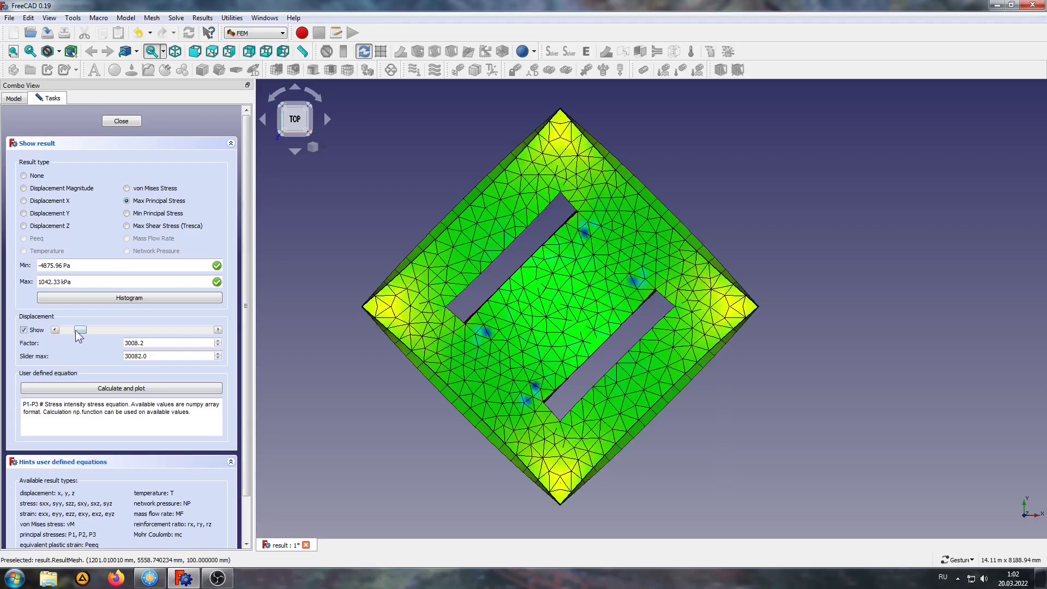
{"action": "mouse_move", "coordinate": [76, 329]}
{"action": "left_mouse_down"}
{"action": "mouse_move", "coordinate": [87, 333]}
{"action": "mouse_move", "coordinate": [82, 327]}
{"action": "left_mouse_up"}
{"action": "left_click_drag", "start_coordinate": [409, 430], "coordinate": [425, 221]}
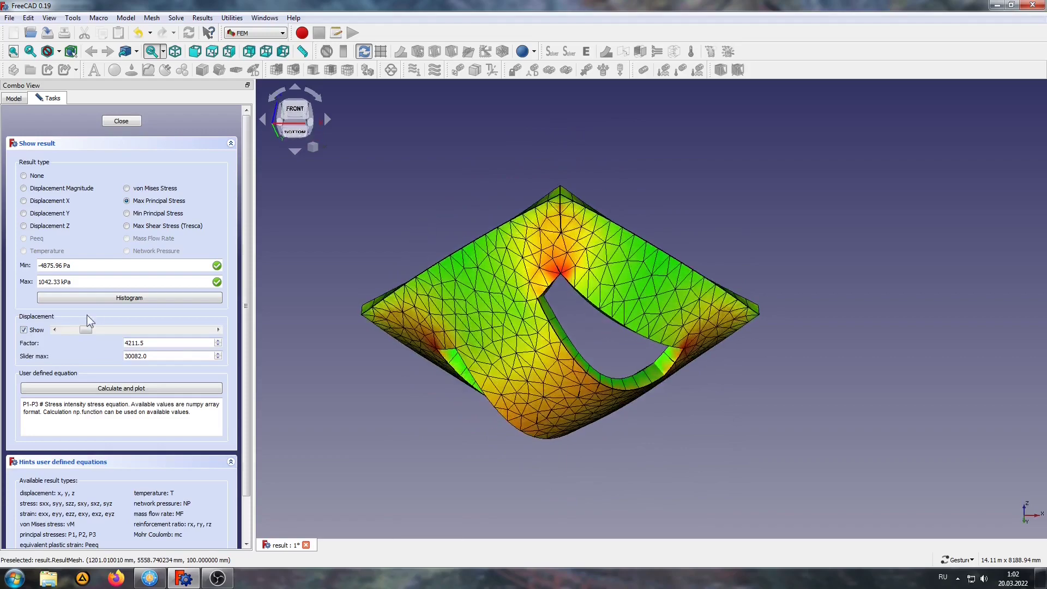
{"action": "left_click_drag", "start_coordinate": [85, 330], "coordinate": [83, 331]}
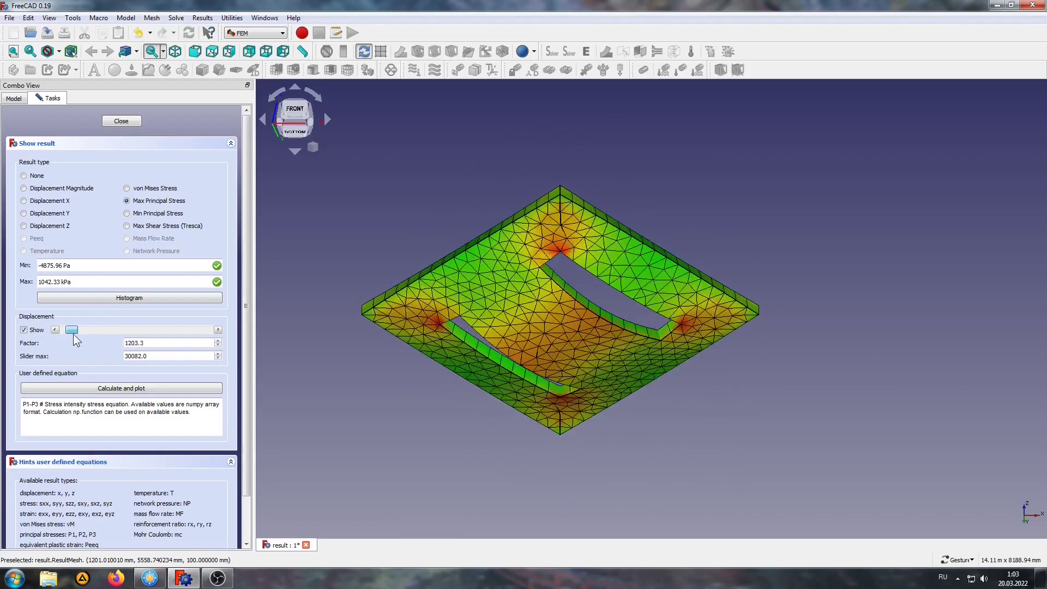
{"action": "left_click_drag", "start_coordinate": [426, 232], "coordinate": [443, 374]}
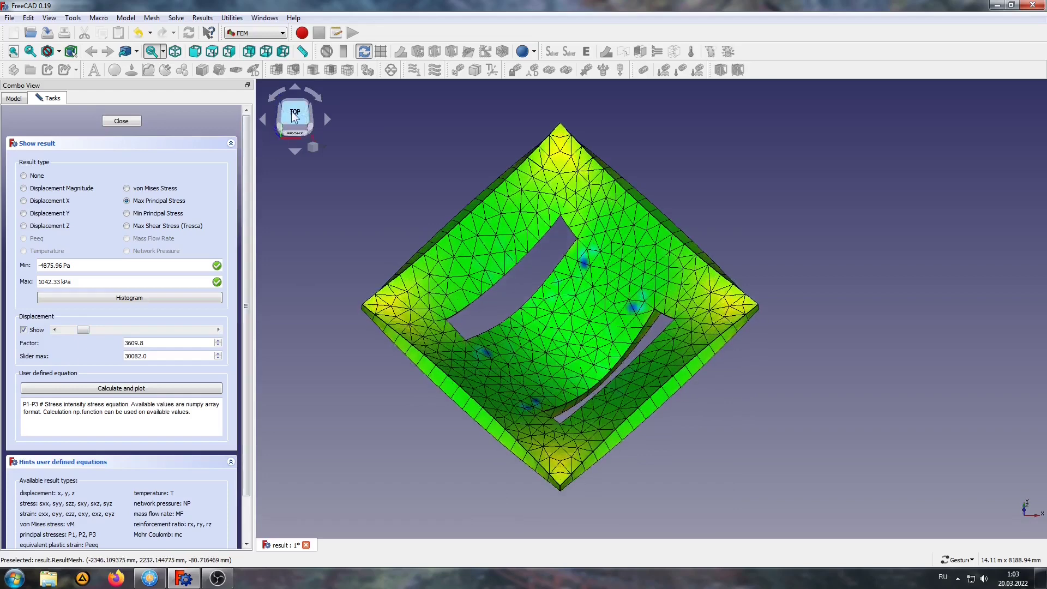
{"action": "left_click", "coordinate": [292, 110]}
{"action": "left_click", "coordinate": [23, 331]}
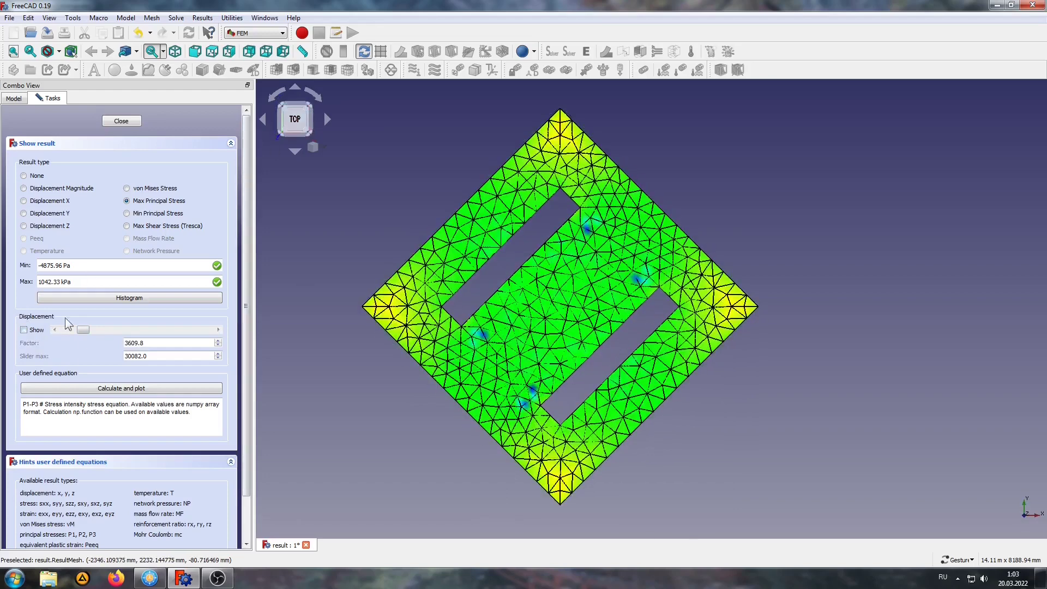
{"action": "left_click", "coordinate": [97, 301]}
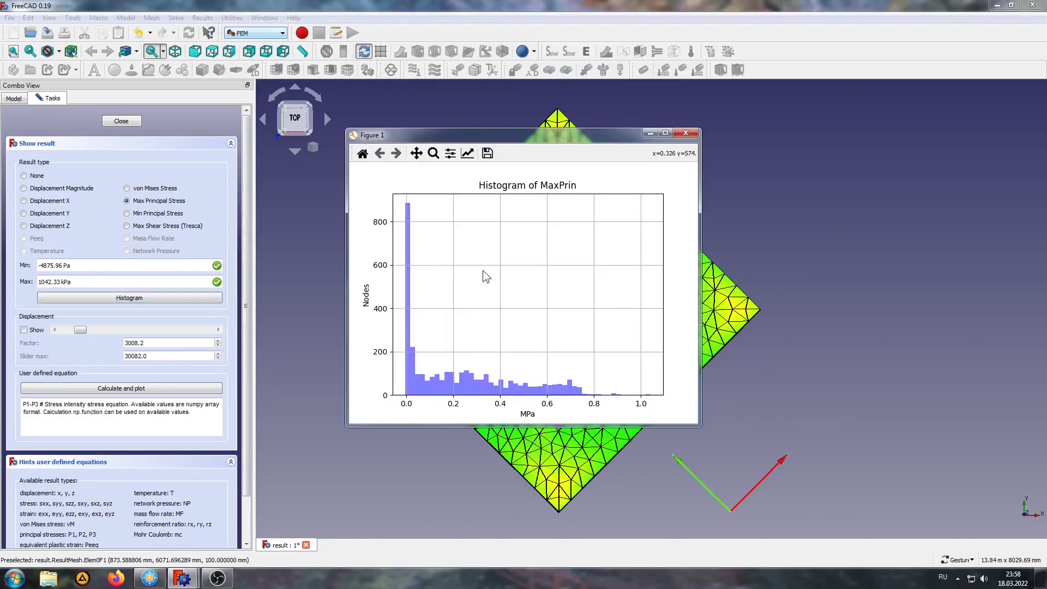
Close the histogram, view the Displacement Y histogram, then reopen the Max Principal Stress histogram
{"action": "left_click", "coordinate": [686, 133]}
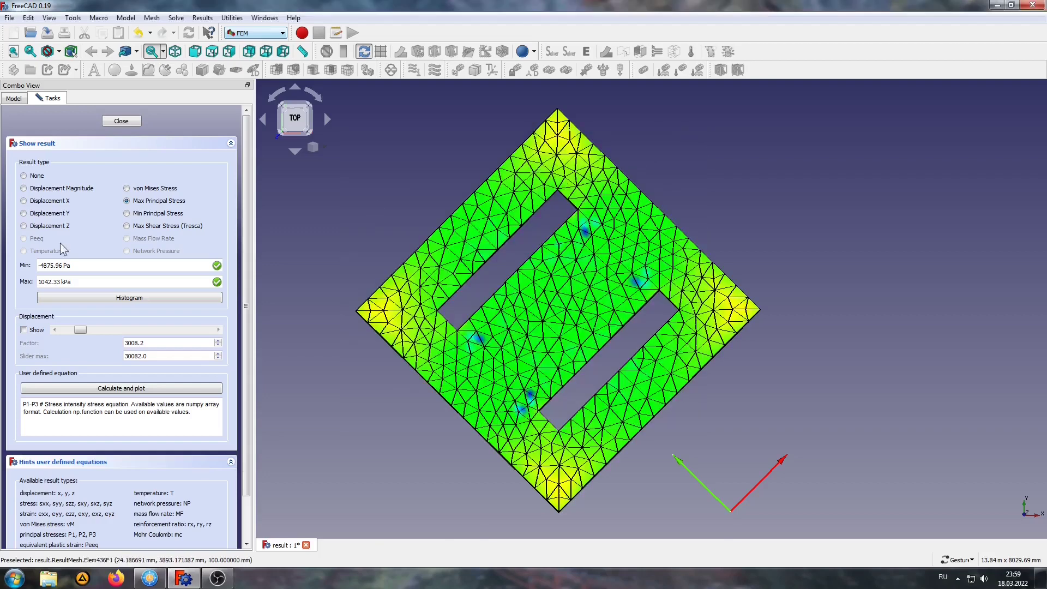
{"action": "left_click", "coordinate": [38, 214]}
{"action": "left_click", "coordinate": [104, 297]}
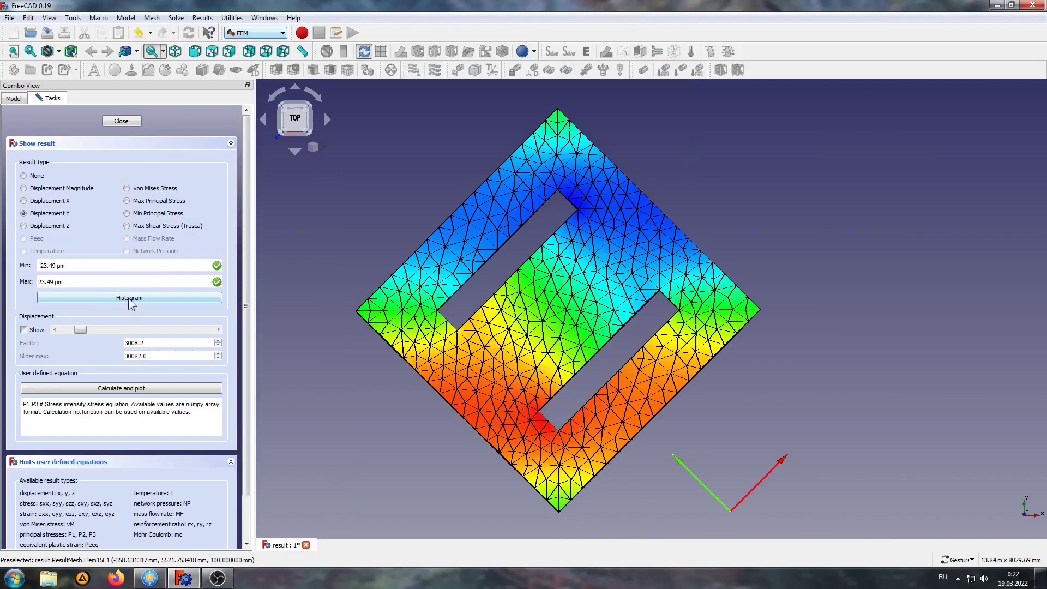
{"action": "left_click", "coordinate": [145, 201]}
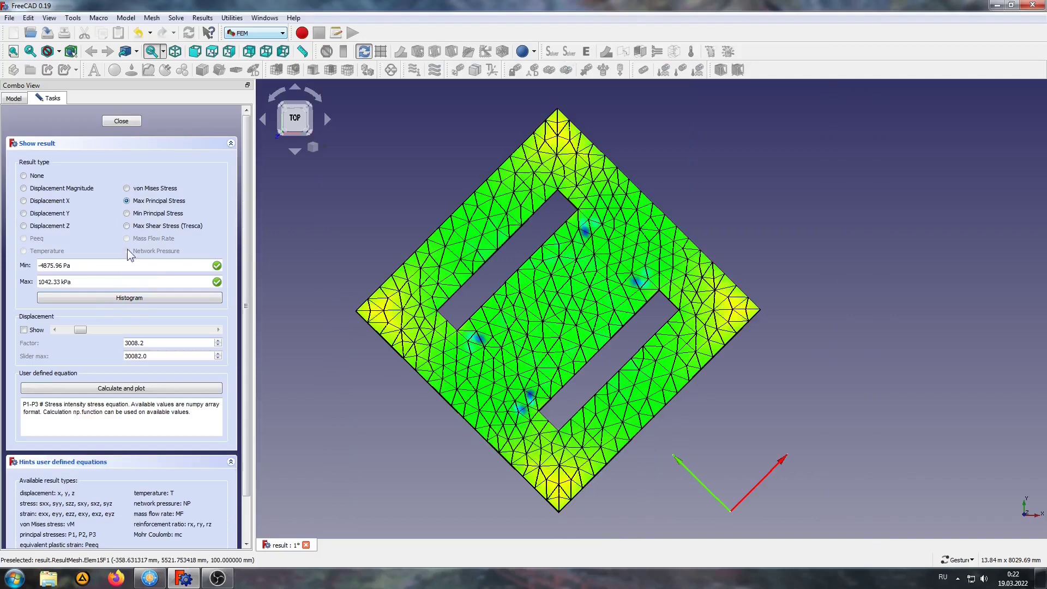
{"action": "left_click", "coordinate": [126, 297]}
Move the Figure 1 histogram window up-left and enlarge it to fill most of the screen
{"action": "left_click_drag", "start_coordinate": [363, 135], "coordinate": [293, 62]}
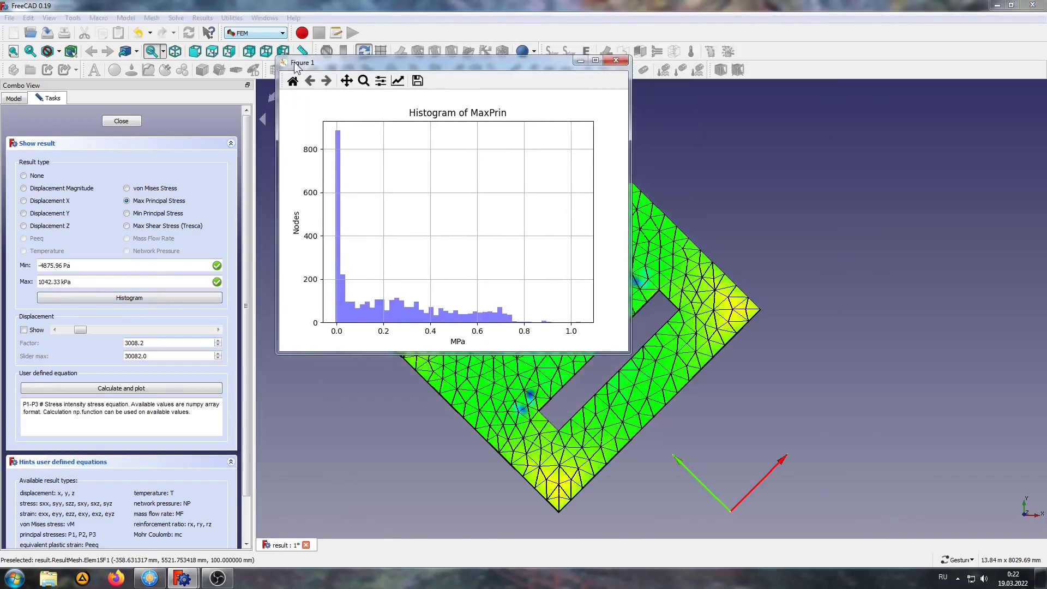
{"action": "left_click_drag", "start_coordinate": [622, 350], "coordinate": [876, 500]}
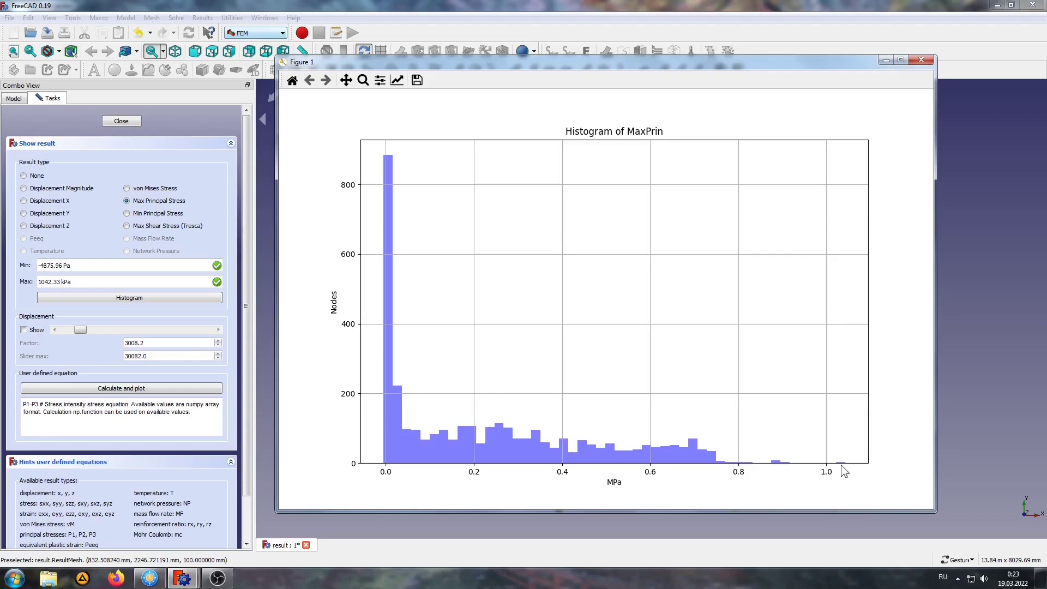
Zoom the histogram into the top bins at 1.020–1.045 MPa, then restore the full view
{"action": "left_click", "coordinate": [363, 81]}
{"action": "left_click_drag", "start_coordinate": [833, 452], "coordinate": [848, 472]}
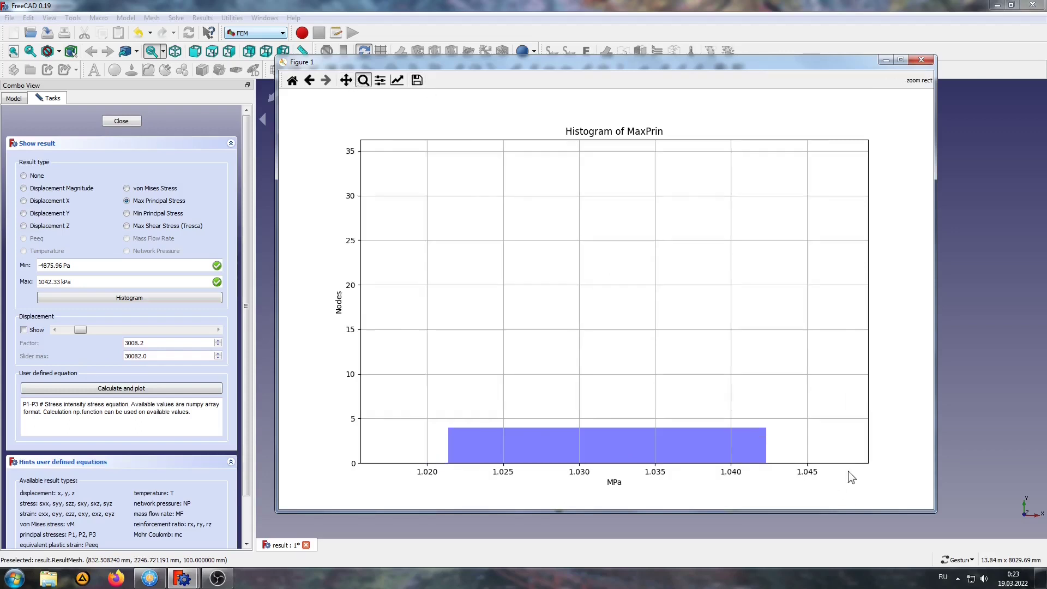
{"action": "left_click_drag", "start_coordinate": [436, 418], "coordinate": [806, 498]}
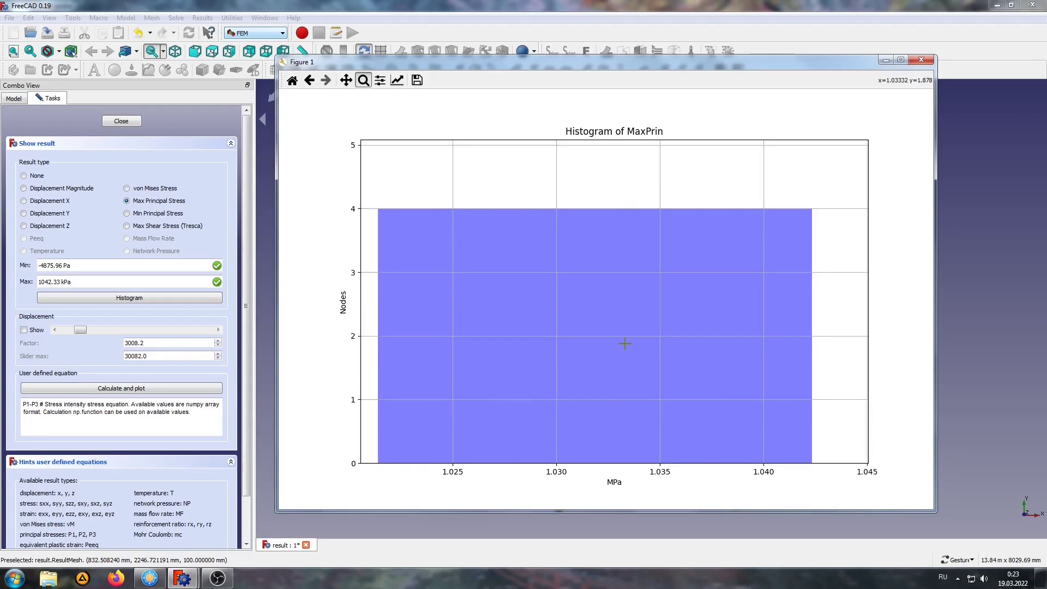
{"action": "left_click", "coordinate": [347, 81]}
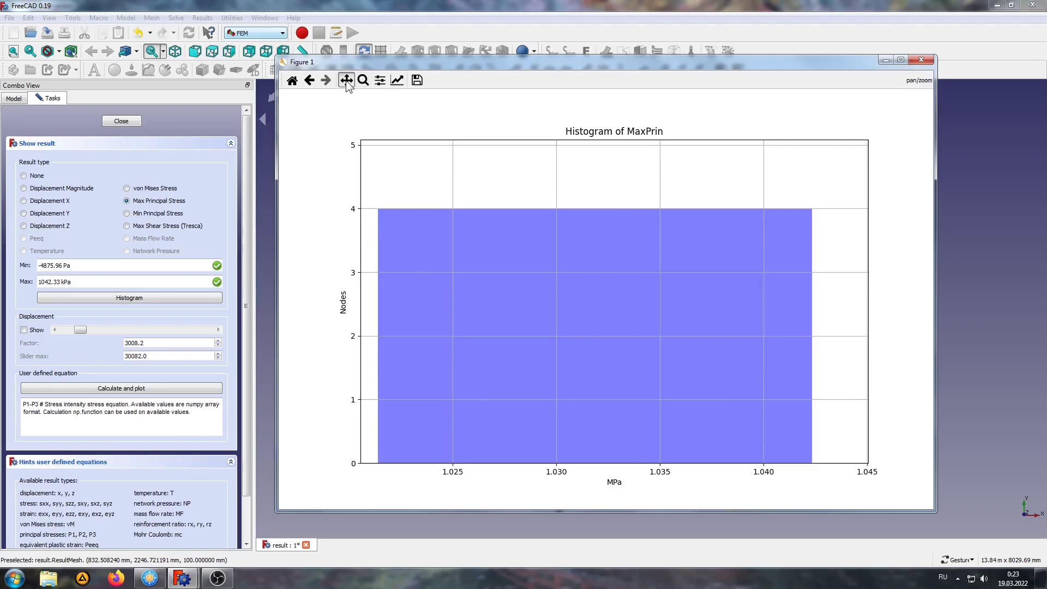
{"action": "left_click", "coordinate": [292, 82]}
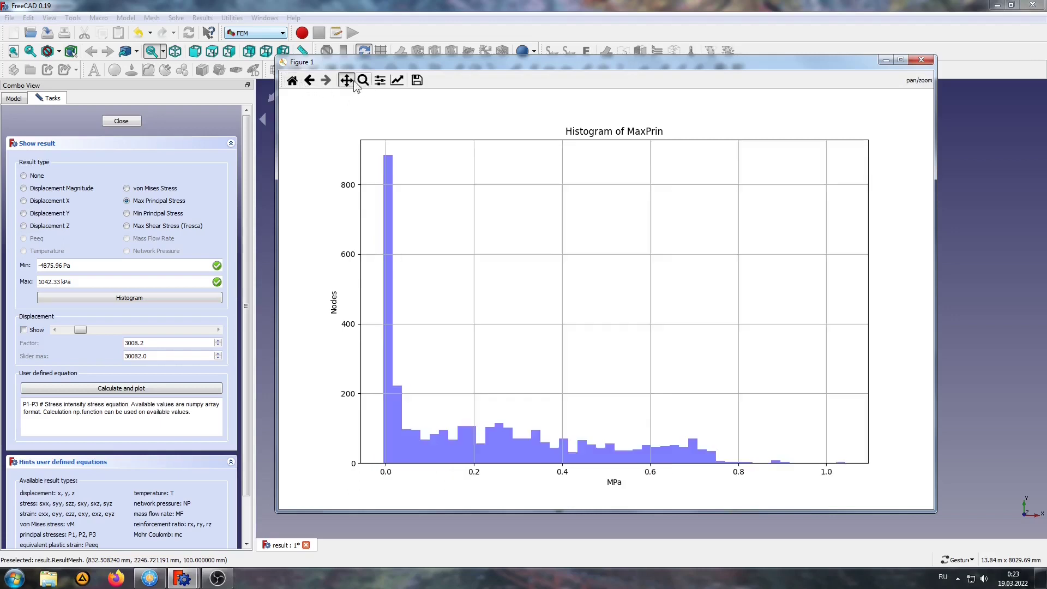
Inspect the bins around 0.9–1.1 MPa, reset the histogram view and close it
{"action": "left_click", "coordinate": [362, 80]}
{"action": "mouse_move", "coordinate": [776, 448]}
{"action": "left_mouse_down"}
{"action": "mouse_move", "coordinate": [823, 480]}
{"action": "mouse_move", "coordinate": [840, 477]}
{"action": "left_mouse_up"}
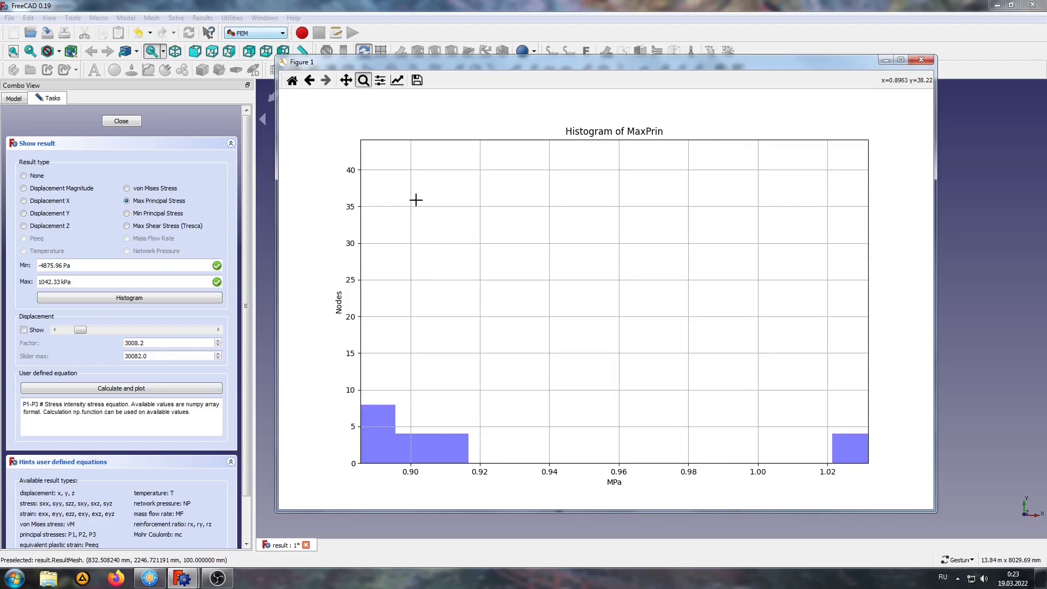
{"action": "left_click", "coordinate": [346, 80]}
{"action": "mouse_move", "coordinate": [773, 377]}
{"action": "left_mouse_down"}
{"action": "mouse_move", "coordinate": [706, 393]}
{"action": "mouse_move", "coordinate": [491, 326]}
{"action": "left_mouse_up"}
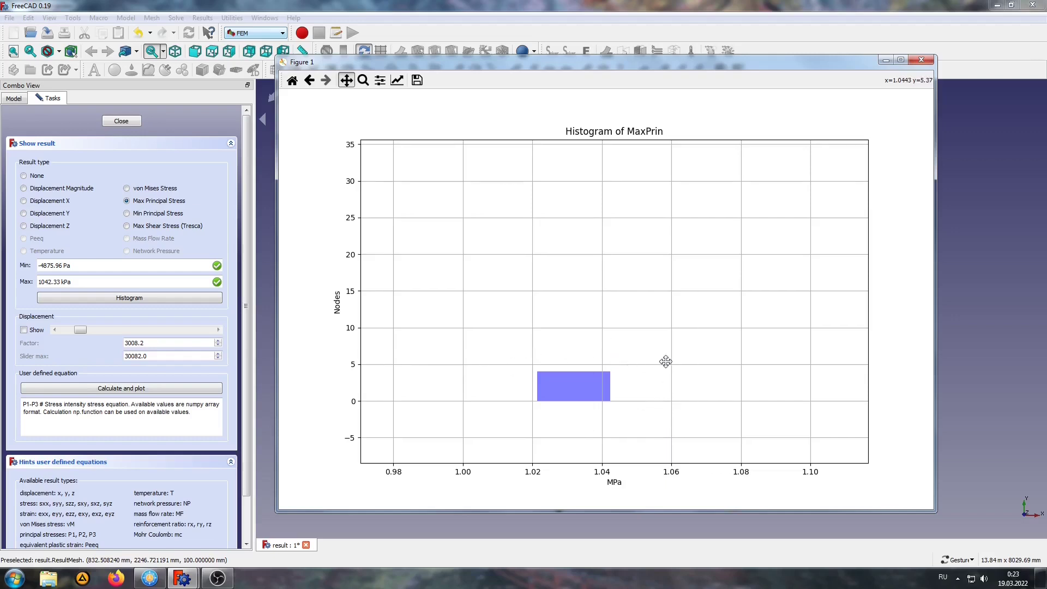
{"action": "left_click_drag", "start_coordinate": [617, 362], "coordinate": [684, 361]}
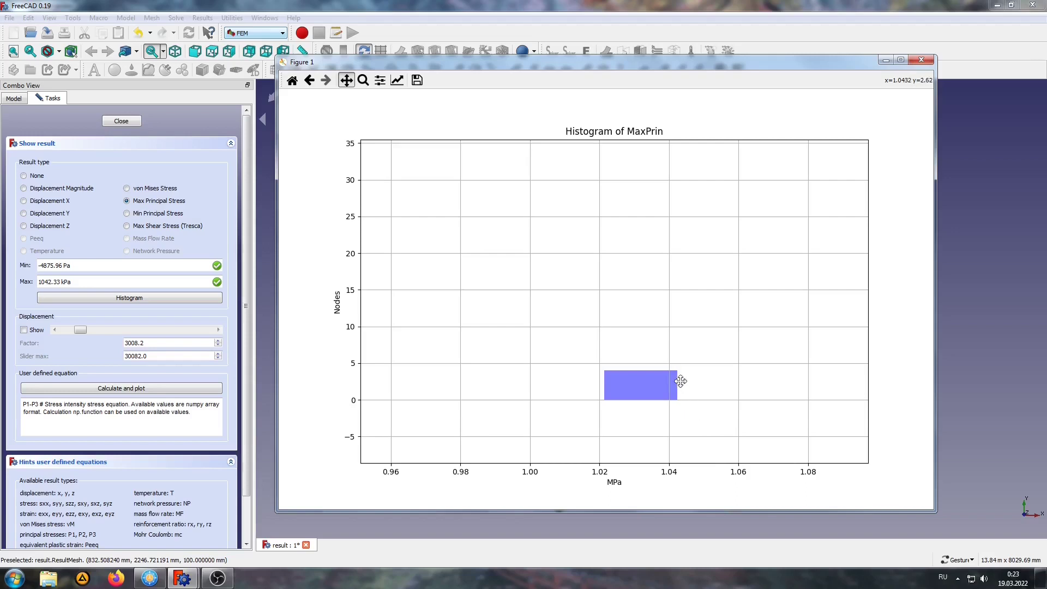
{"action": "left_click", "coordinate": [293, 81]}
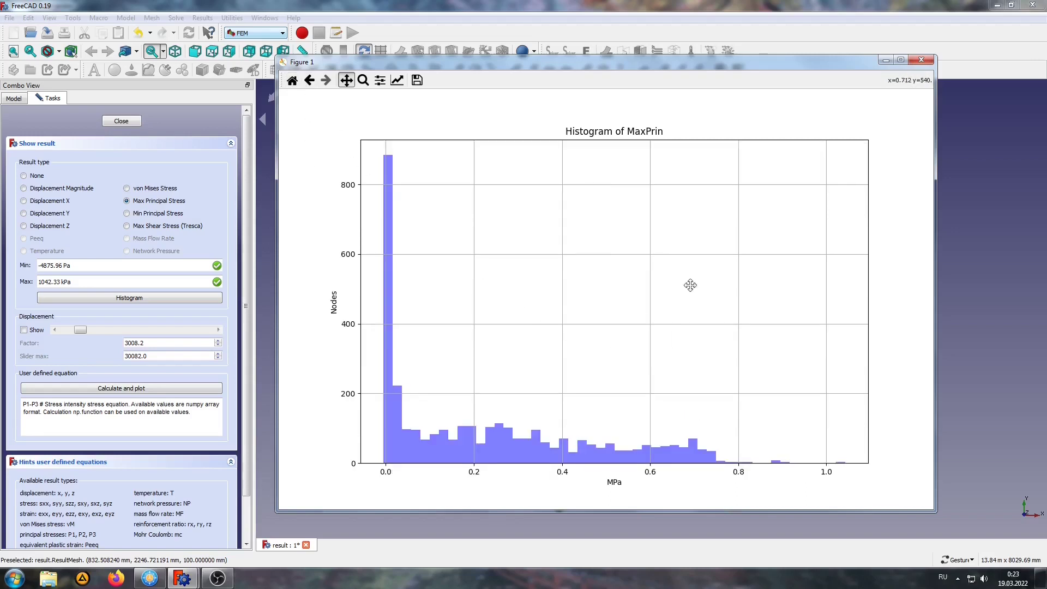
{"action": "left_click", "coordinate": [921, 60]}
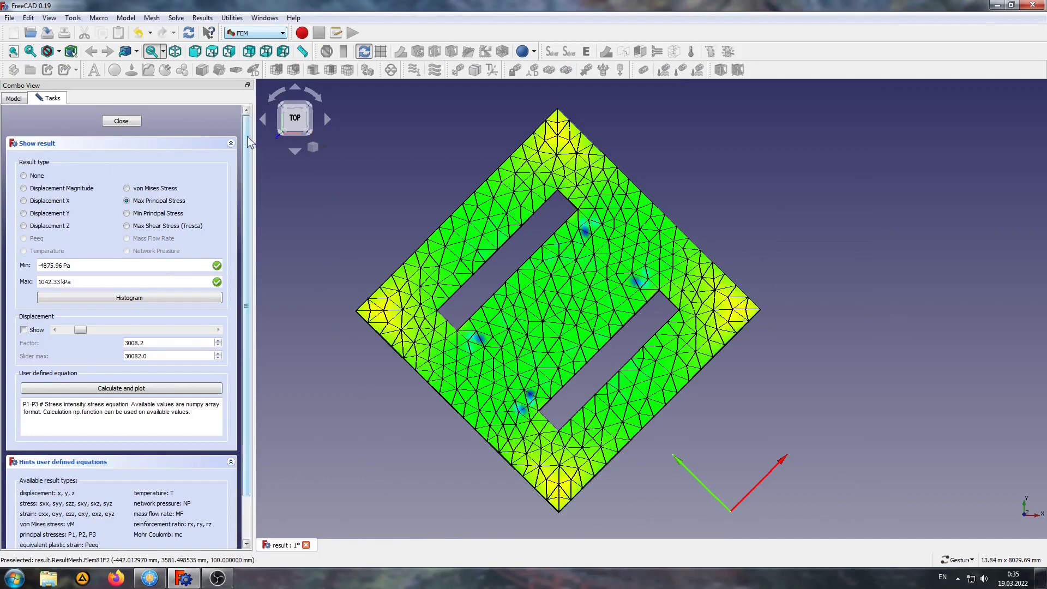
{"action": "left_click_drag", "start_coordinate": [246, 137], "coordinate": [247, 208]}
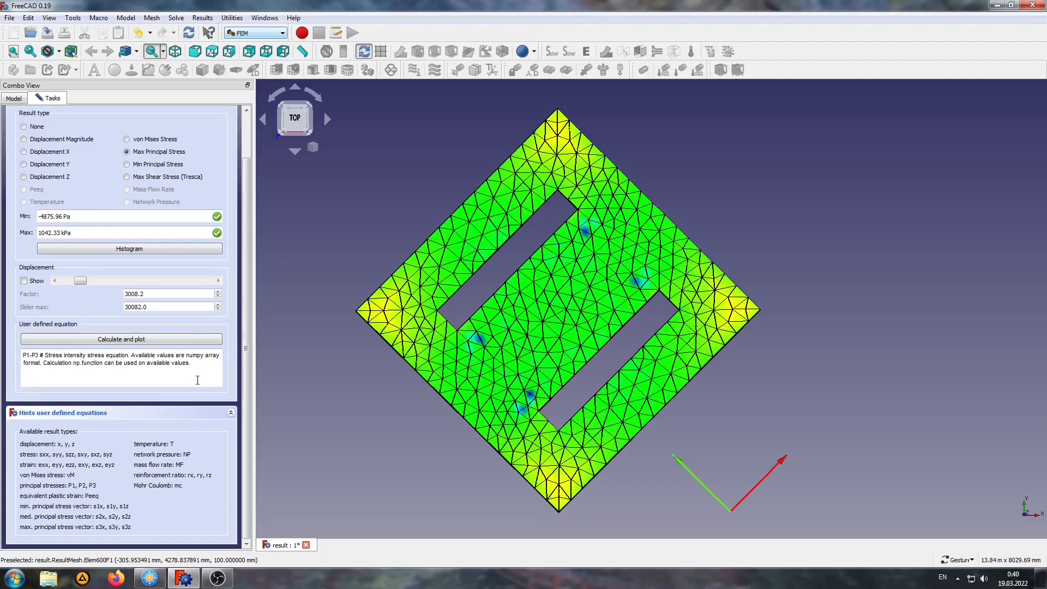
Replace the equation with vM, plot it, and compare against built-in von Mises stress
{"action": "left_click_drag", "start_coordinate": [196, 368], "coordinate": [23, 361]}
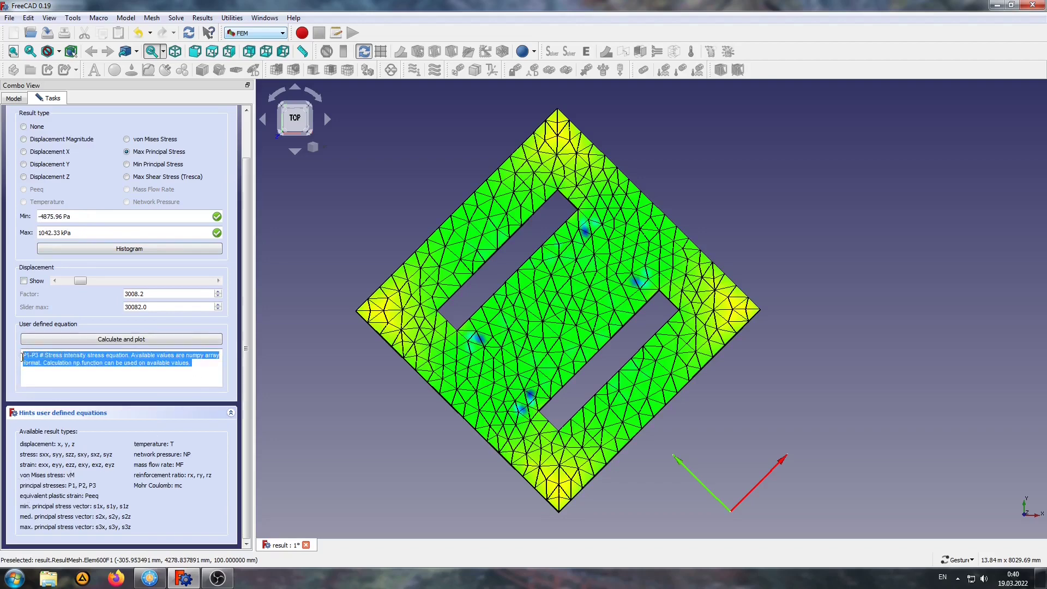
{"action": "key", "text": "Delete"}
{"action": "type", "text": "vM"}
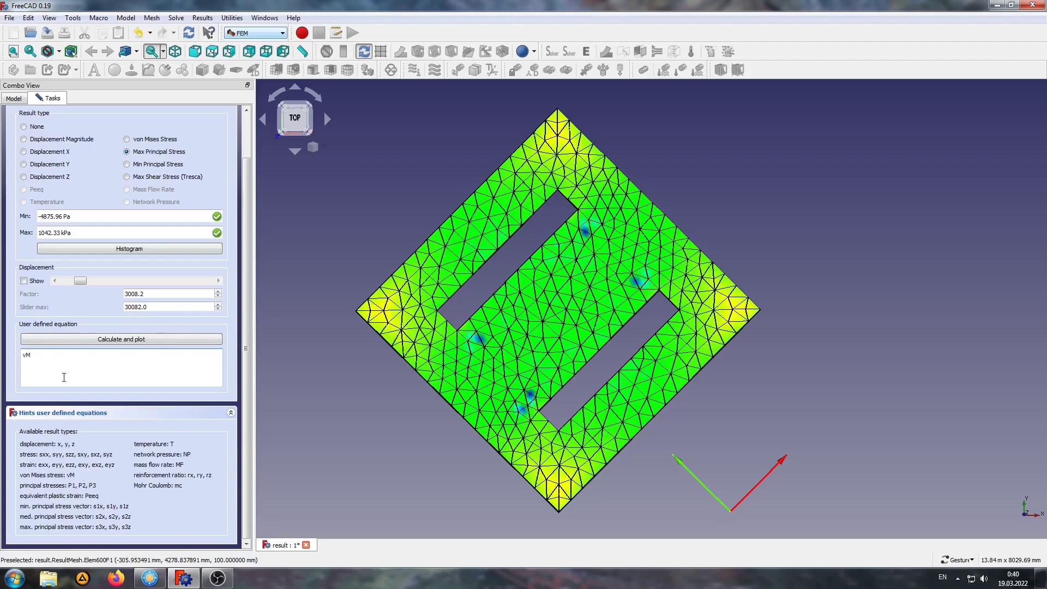
{"action": "left_click", "coordinate": [126, 339]}
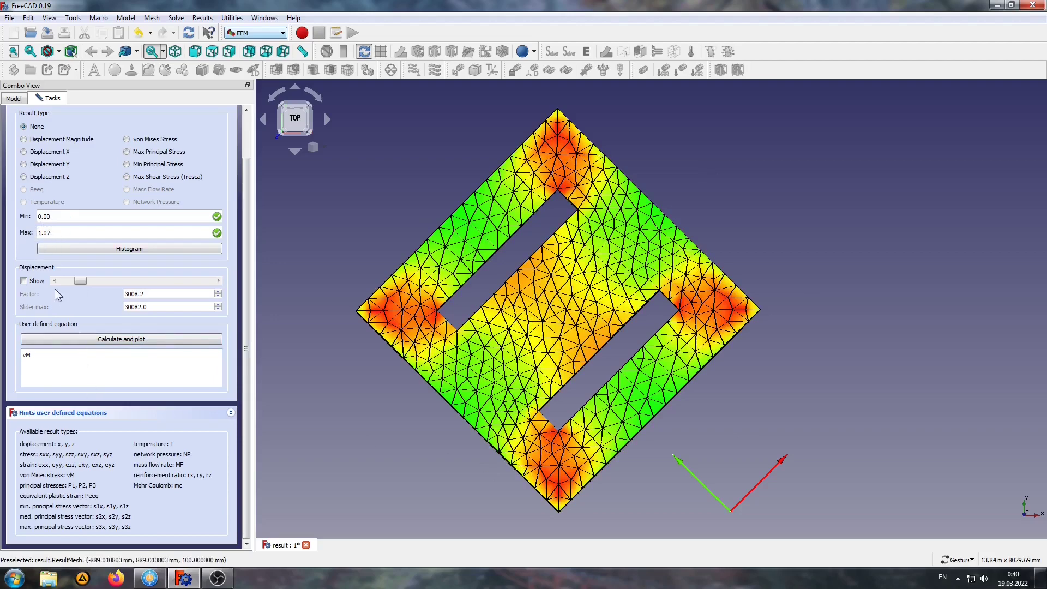
{"action": "left_click", "coordinate": [129, 141]}
{"action": "left_click", "coordinate": [100, 336]}
Replace the equation with P1*1.2, plot it, and view the plate from front and bottom
{"action": "left_click_drag", "start_coordinate": [36, 355], "coordinate": [7, 370]}
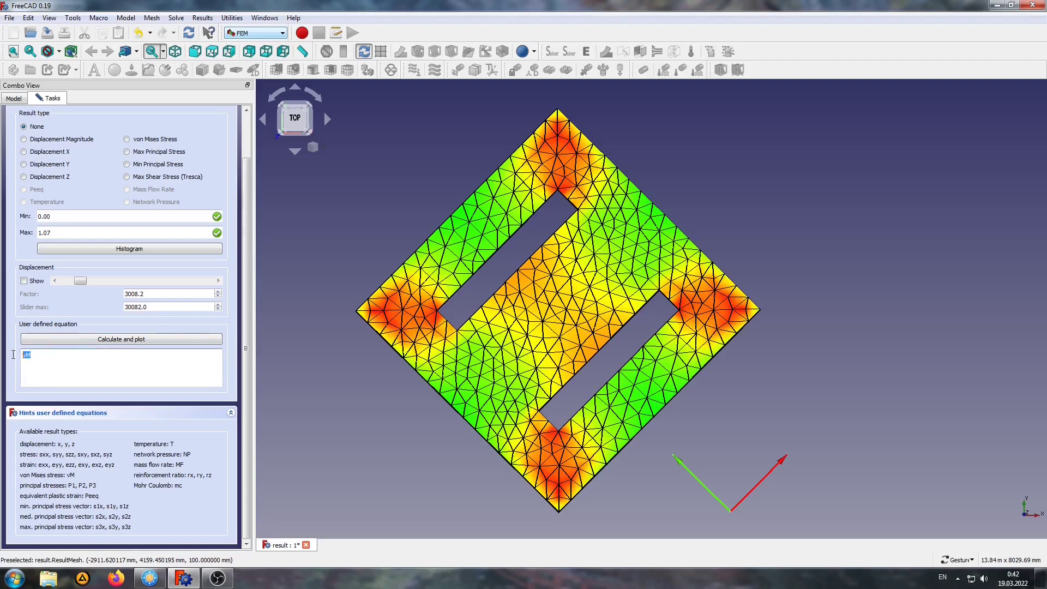
{"action": "key", "text": "BackSpace"}
{"action": "type", "text": "P"}
{"action": "type", "text": "1*1"}
{"action": "type", "text": ".2"}
{"action": "left_click", "coordinate": [104, 340]}
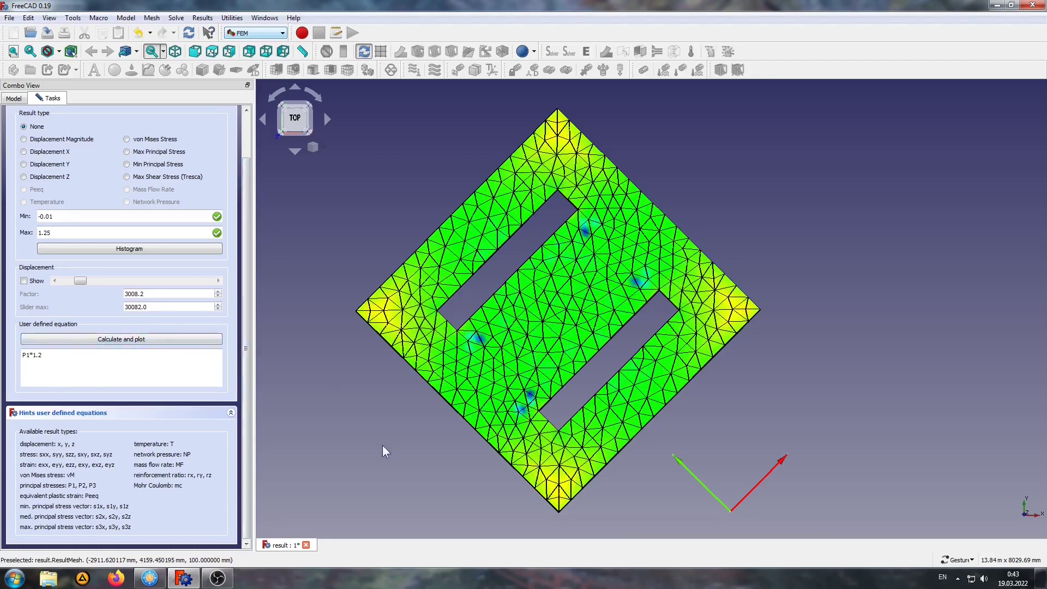
{"action": "key", "text": "1"}
{"action": "key", "text": "5"}
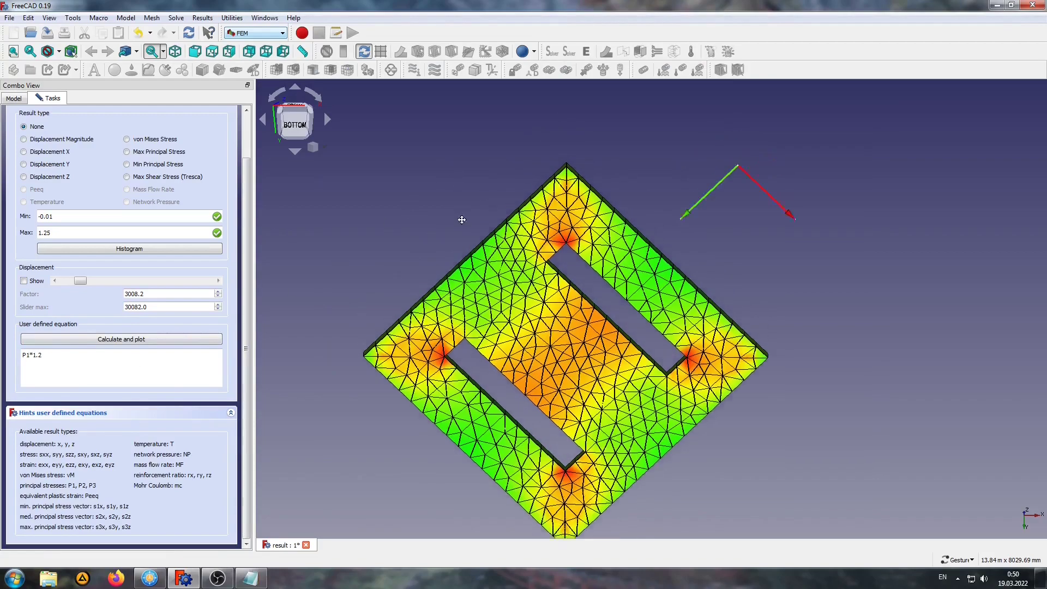
Nudge the plate in the view and switch back to the Top view via the navigation cube
{"action": "right_click_drag", "start_coordinate": [454, 167], "coordinate": [454, 186]}
{"action": "left_click", "coordinate": [297, 113]}
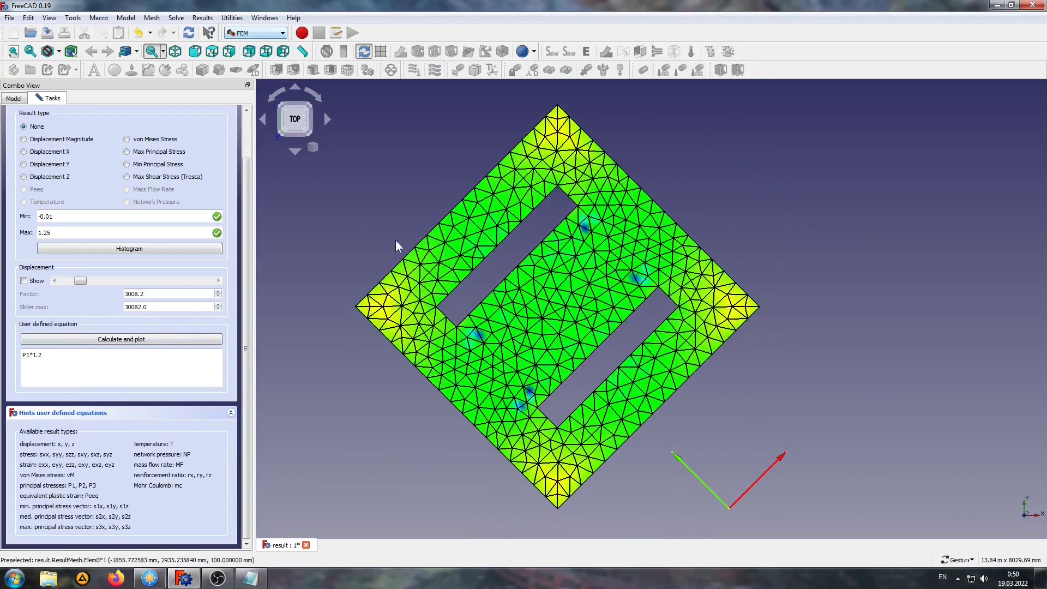
{"action": "right_click_drag", "start_coordinate": [394, 240], "coordinate": [416, 240]}
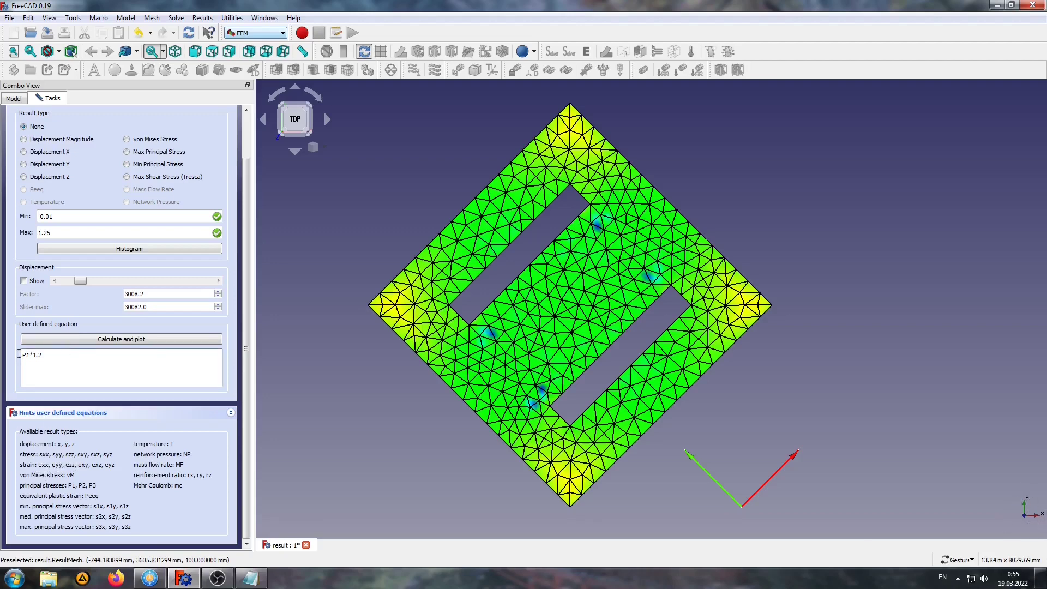
Plot sxx as the user-defined equation, then edit it to syy and plot that
{"action": "left_click_drag", "start_coordinate": [68, 354], "coordinate": [14, 359]}
{"action": "type", "text": "sxx"}
{"action": "left_click", "coordinate": [115, 340]}
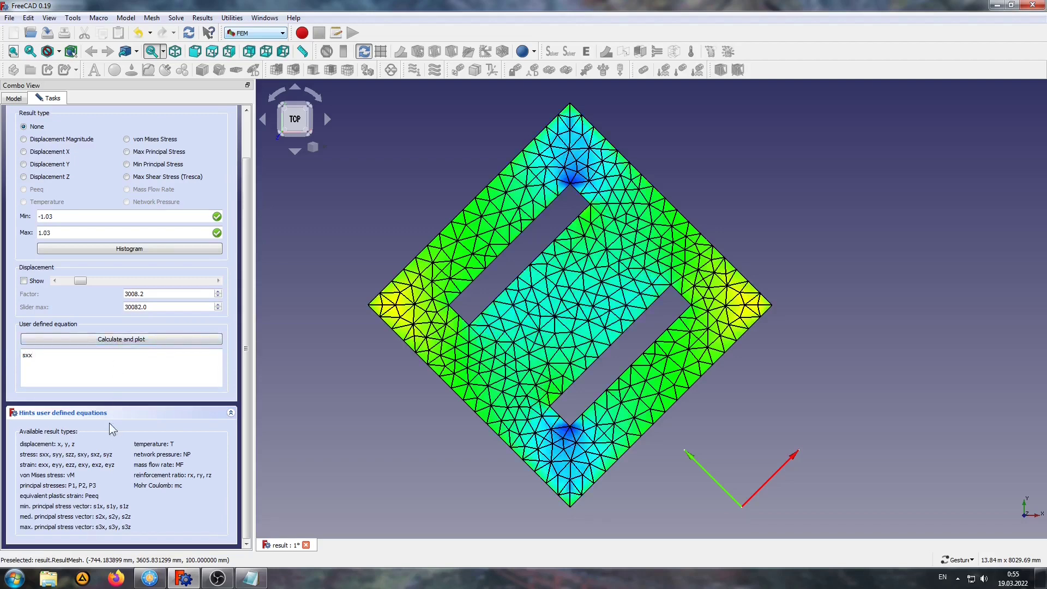
{"action": "left_click_drag", "start_coordinate": [25, 355], "coordinate": [53, 356]}
{"action": "type", "text": "yy"}
{"action": "left_click", "coordinate": [99, 339]}
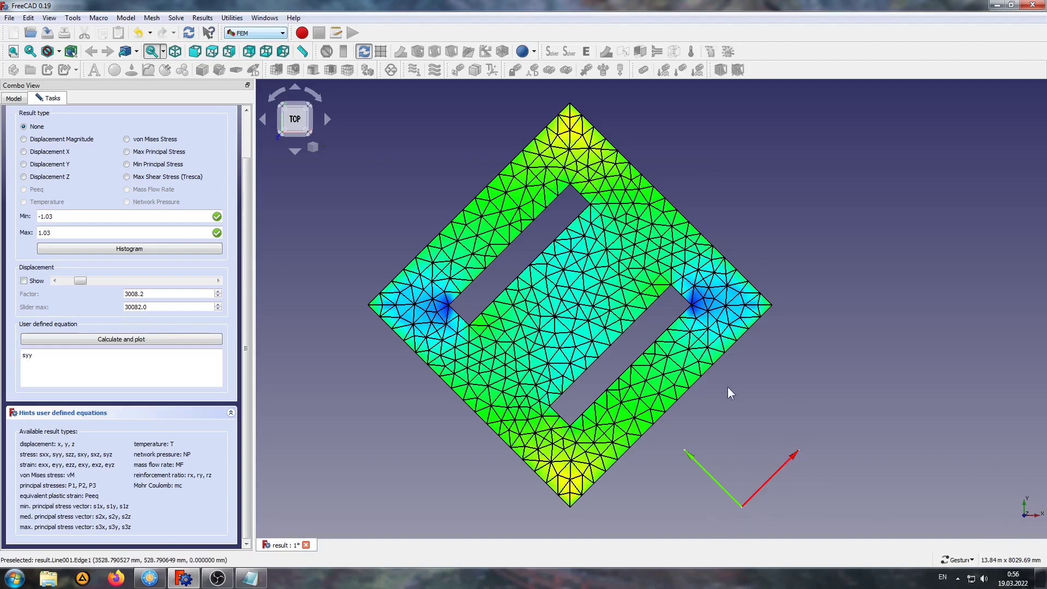
Clear the old equation and copy the formula sxx*0.7071+syy*0.7071 from Notepad
{"action": "left_click_drag", "start_coordinate": [34, 356], "coordinate": [8, 371]}
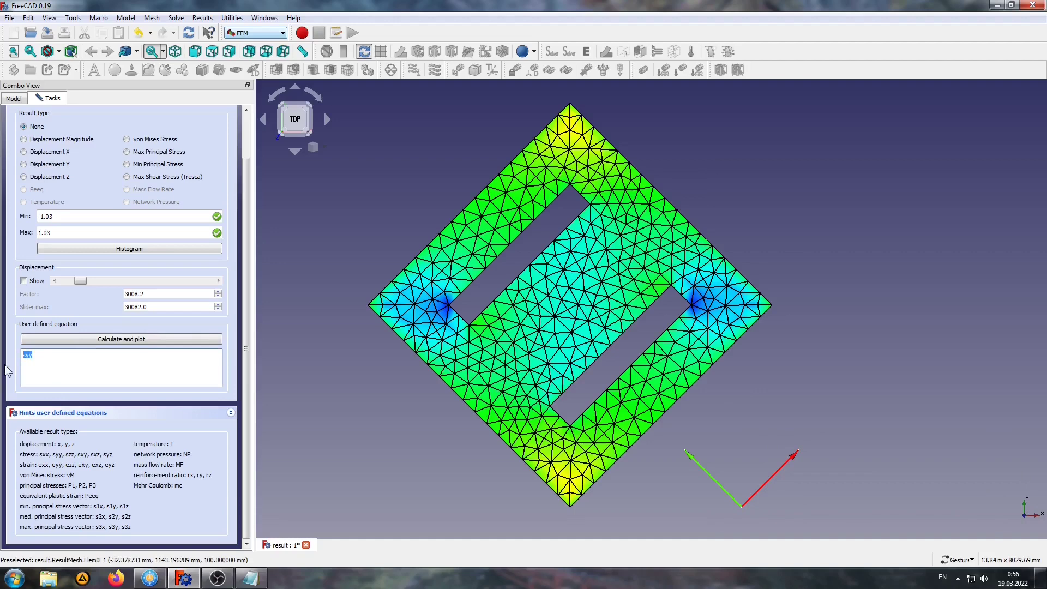
{"action": "key", "text": "BackSpace"}
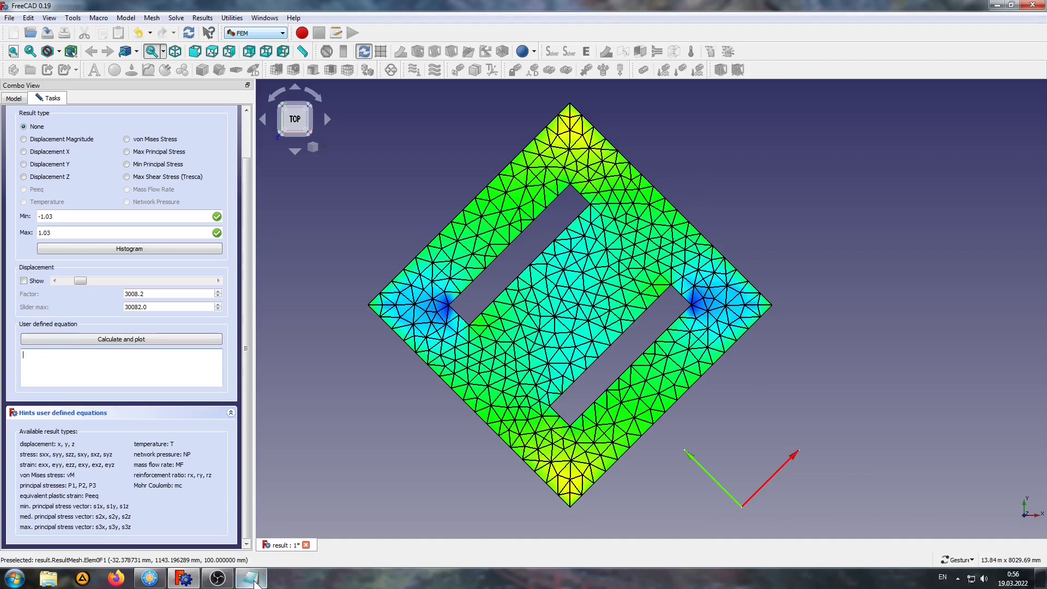
{"action": "left_click", "coordinate": [250, 578]}
{"action": "left_click_drag", "start_coordinate": [638, 418], "coordinate": [388, 308]}
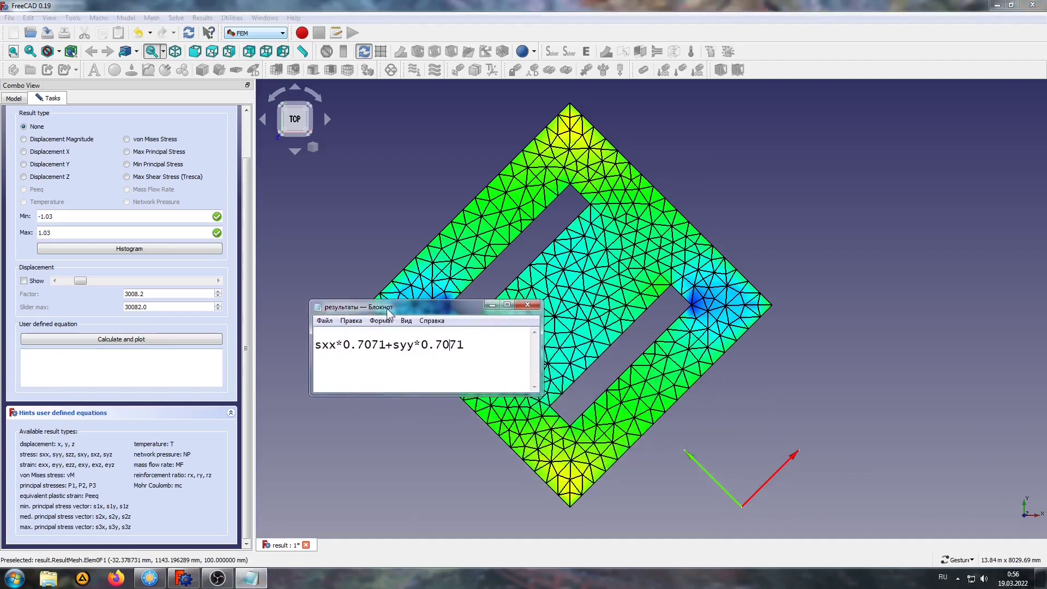
{"action": "double_click", "coordinate": [336, 347]}
{"action": "left_click", "coordinate": [328, 357]}
{"action": "mouse_move", "coordinate": [415, 345]}
{"action": "left_mouse_down"}
{"action": "mouse_move", "coordinate": [382, 343]}
{"action": "mouse_move", "coordinate": [465, 345]}
{"action": "left_mouse_up"}
{"action": "left_click", "coordinate": [398, 369]}
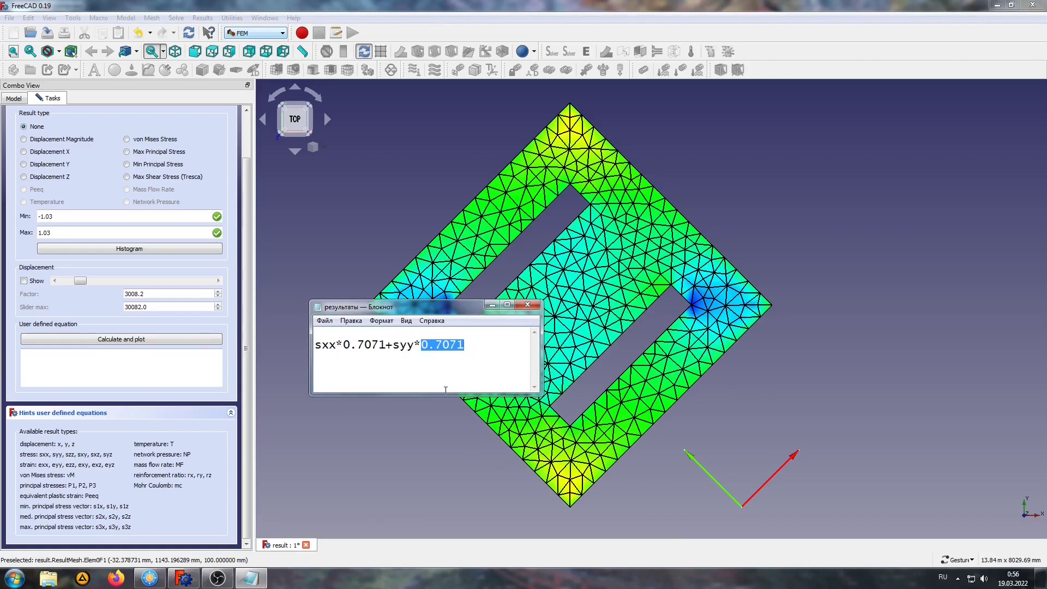
{"action": "left_click", "coordinate": [435, 369]}
{"action": "left_click_drag", "start_coordinate": [314, 345], "coordinate": [466, 345]}
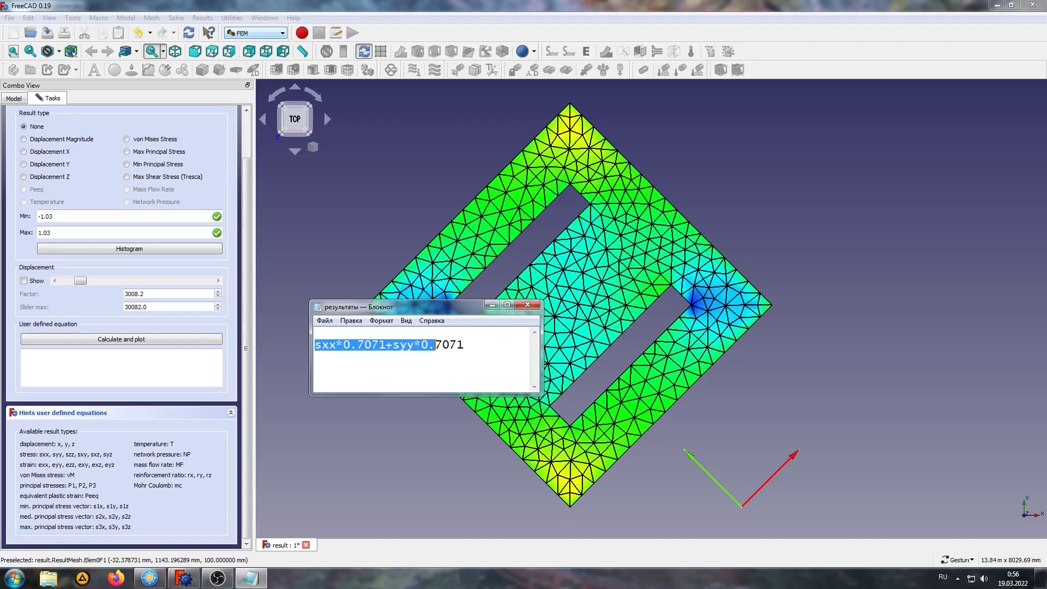
{"action": "right_click", "coordinate": [385, 345]}
{"action": "left_click", "coordinate": [410, 374]}
Paste the formula into FreeCAD's equation box, remove the blank line, and plot it
{"action": "left_click", "coordinate": [82, 356]}
{"action": "right_click", "coordinate": [42, 356]}
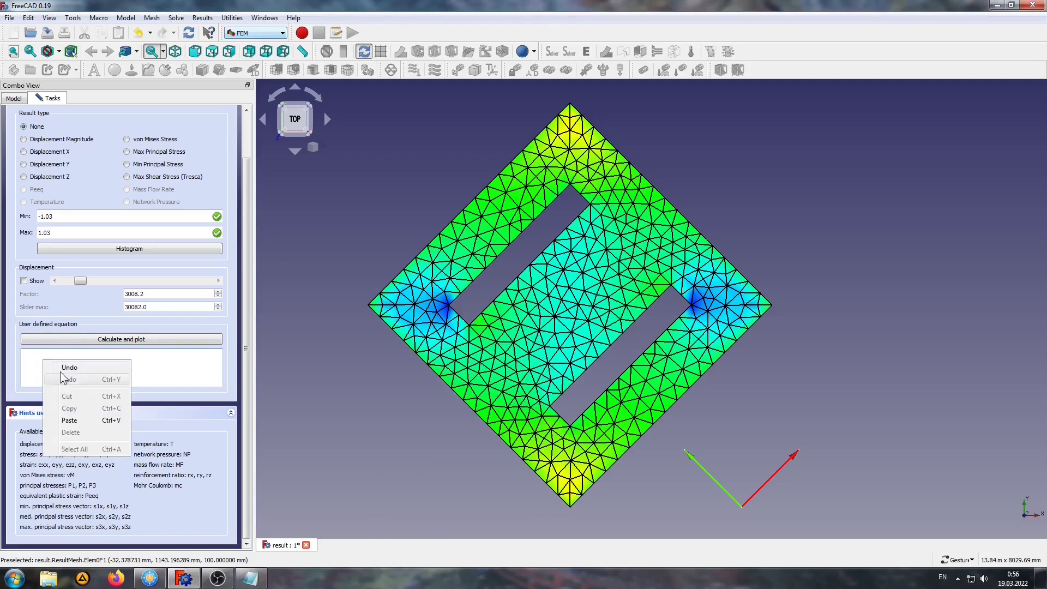
{"action": "left_click", "coordinate": [71, 411]}
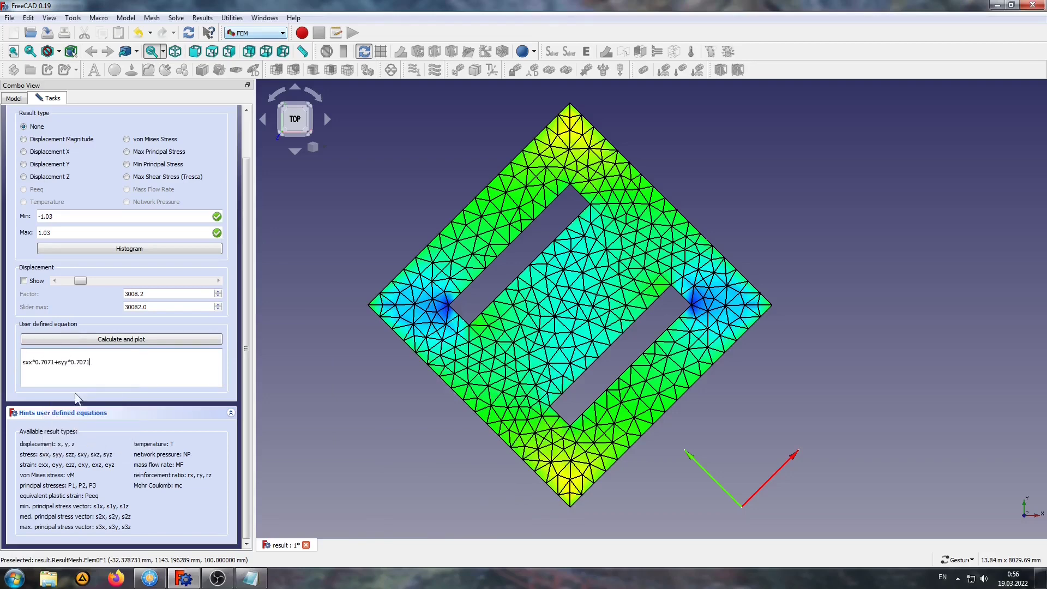
{"action": "left_click", "coordinate": [32, 357]}
{"action": "key", "text": "Delete"}
{"action": "left_click", "coordinate": [91, 339]}
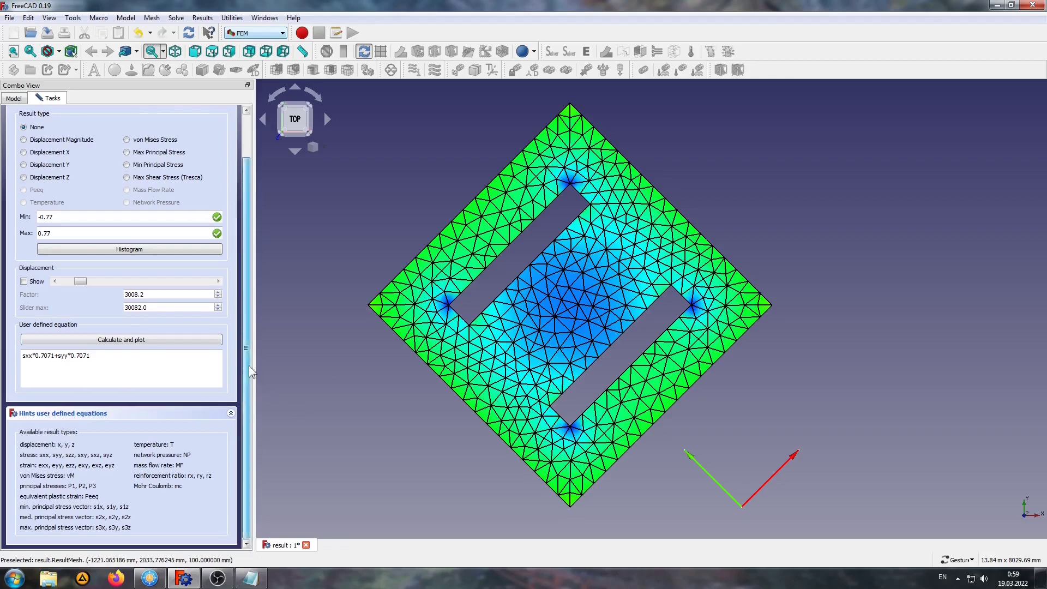
Scroll the result task panel back to the top
{"action": "left_click_drag", "start_coordinate": [249, 365], "coordinate": [249, 283]}
Close the result panel and create a ResultPipeline from the FEM result
{"action": "left_click", "coordinate": [121, 121]}
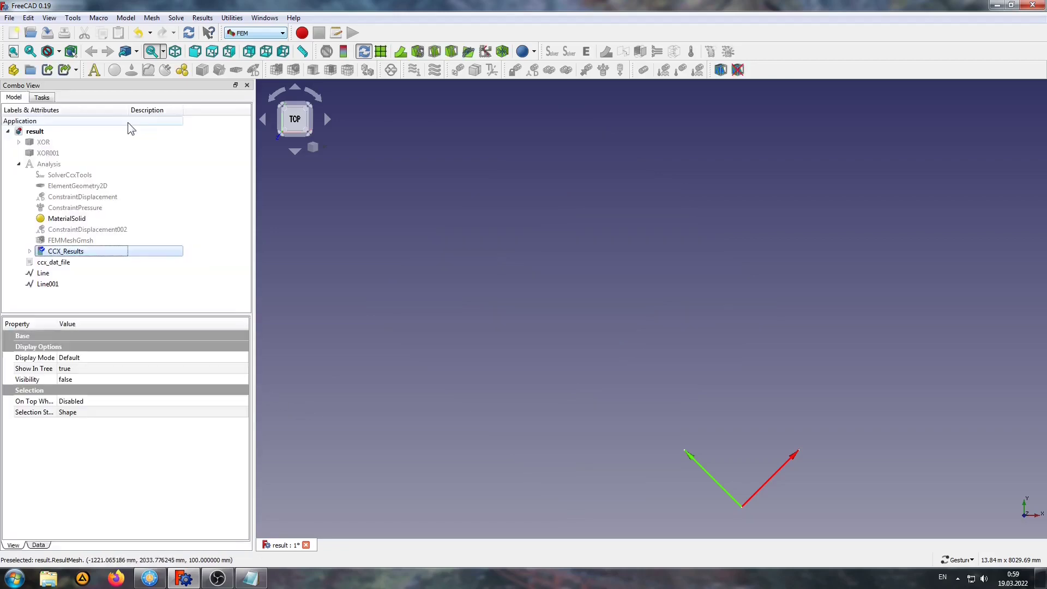
{"action": "left_click", "coordinate": [380, 51]}
{"action": "double_click", "coordinate": [52, 295]}
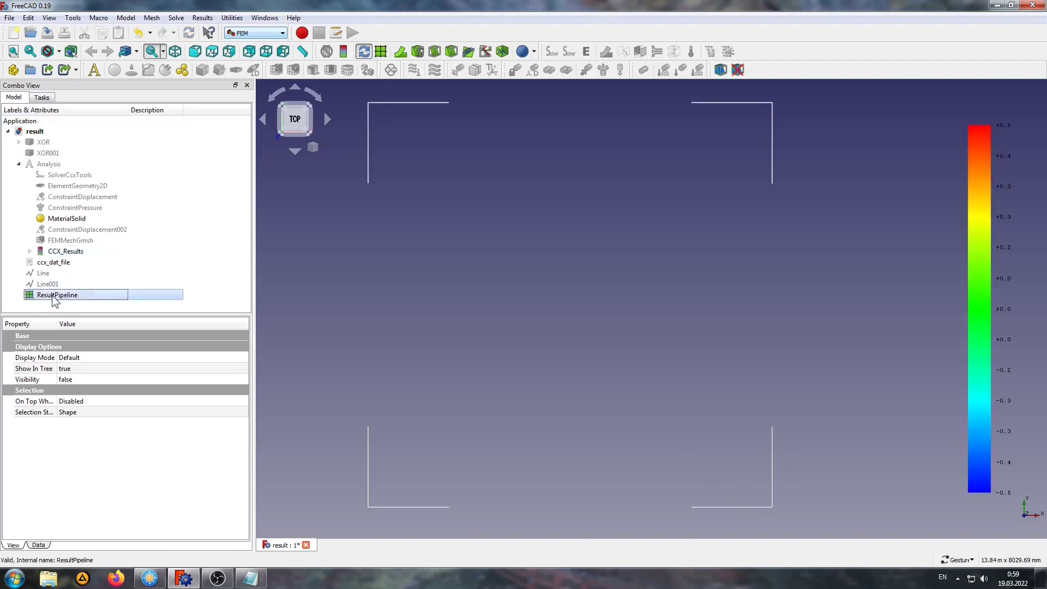
Display the ResultPipeline in Surface mode, coloured by the UserDefinedMyName field
{"action": "left_click", "coordinate": [84, 162]}
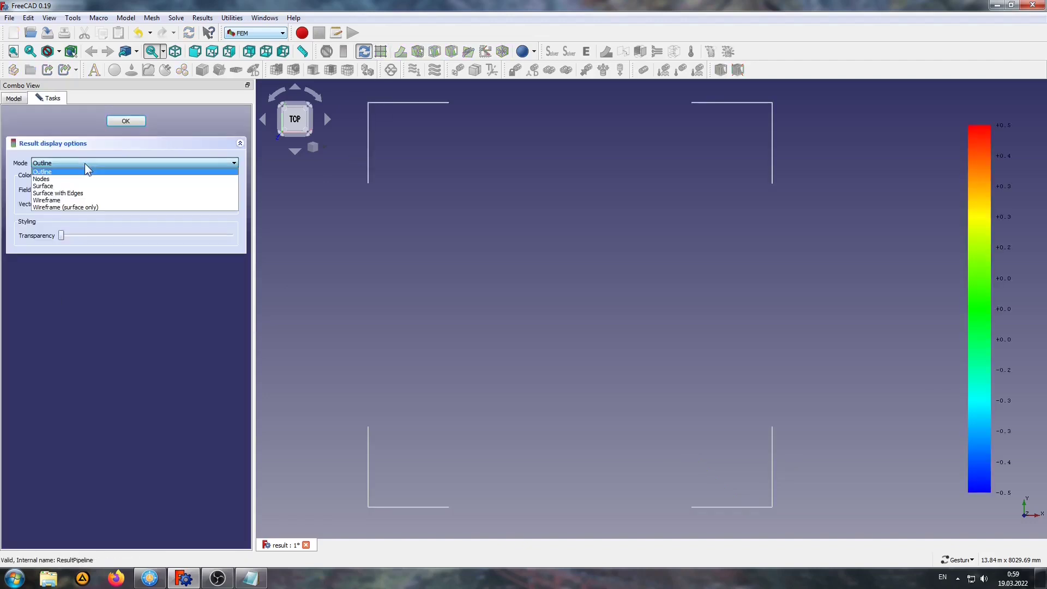
{"action": "left_click", "coordinate": [66, 186]}
{"action": "left_click", "coordinate": [60, 191]}
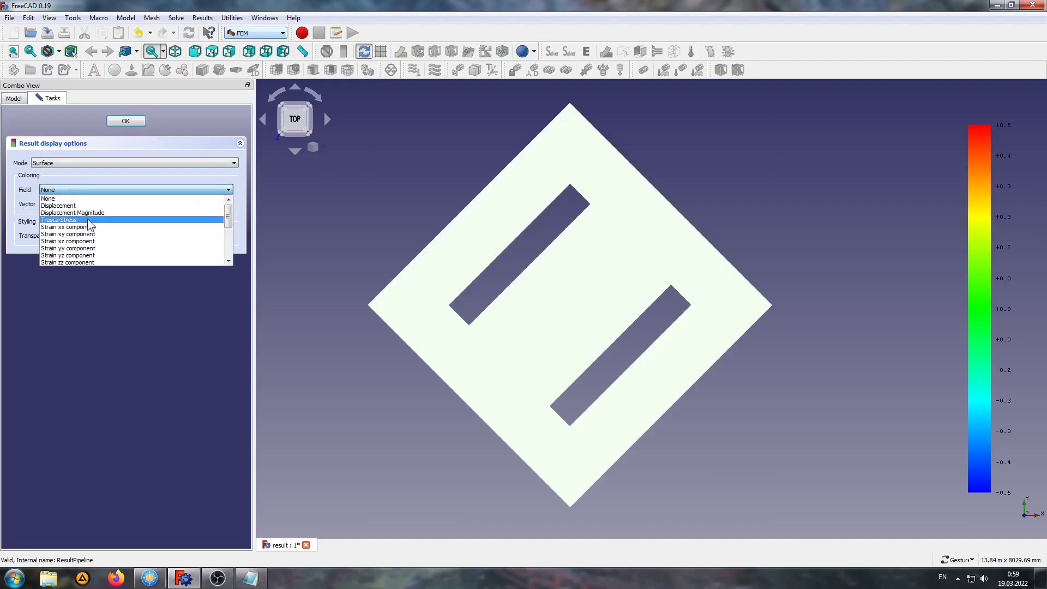
{"action": "scroll", "coordinate": [81, 224], "scroll_direction": "down", "scroll_amount": 4}
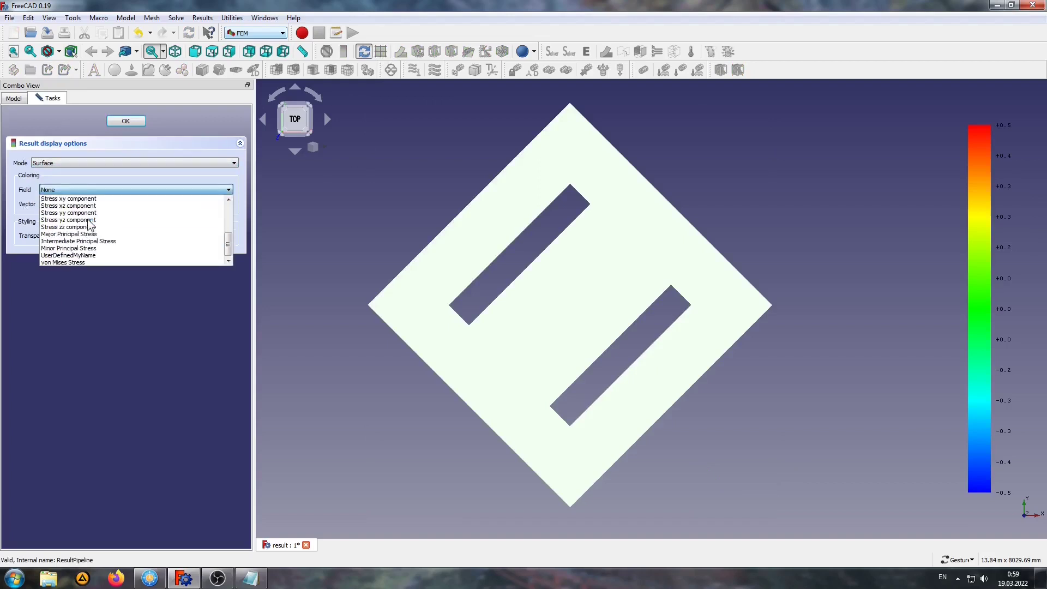
{"action": "left_click", "coordinate": [65, 256]}
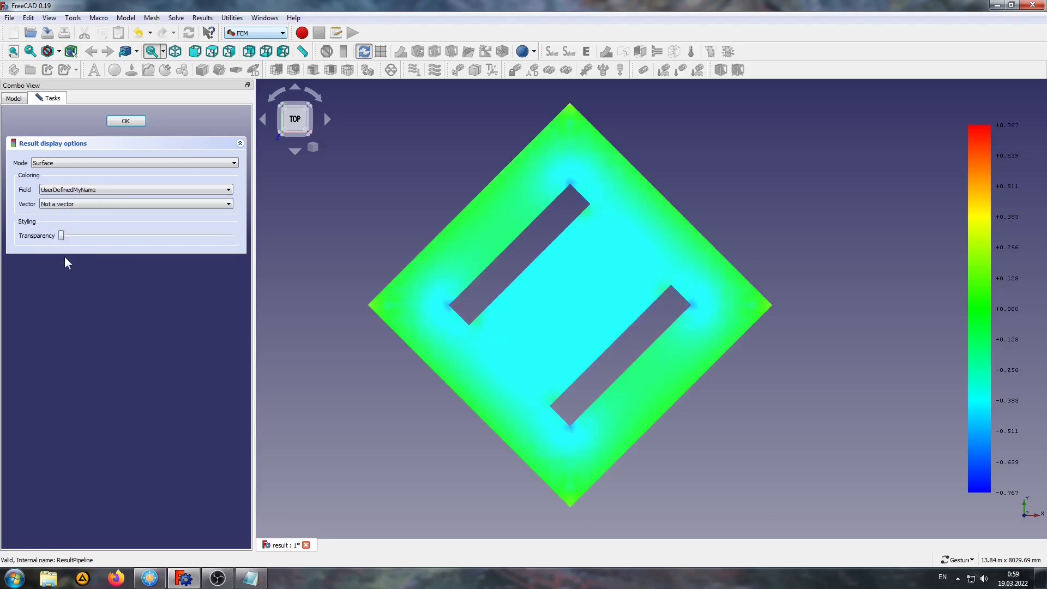
{"action": "left_click", "coordinate": [132, 122]}
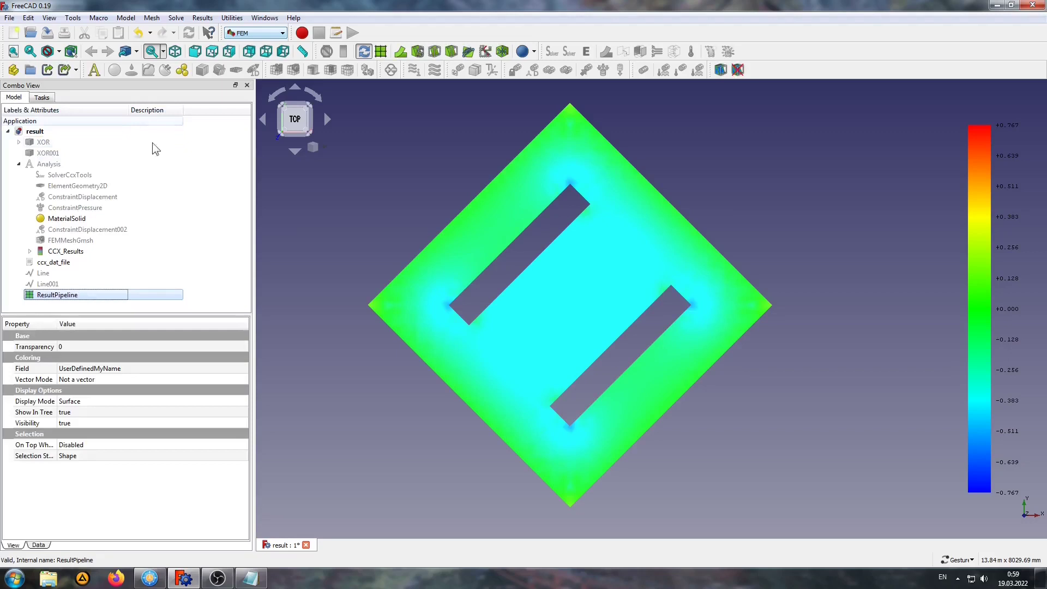
{"action": "left_click", "coordinate": [764, 444]}
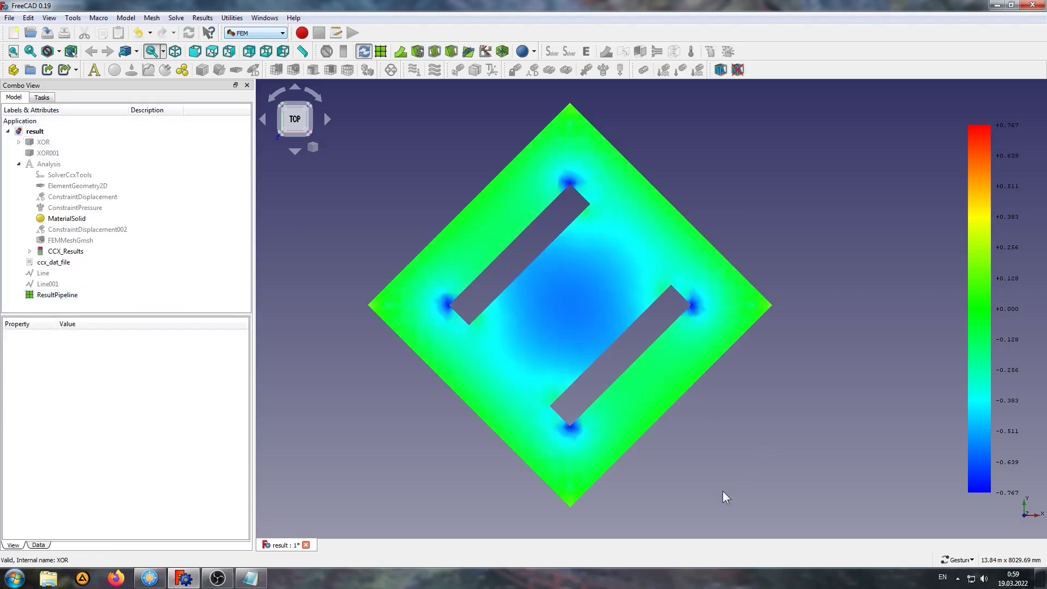